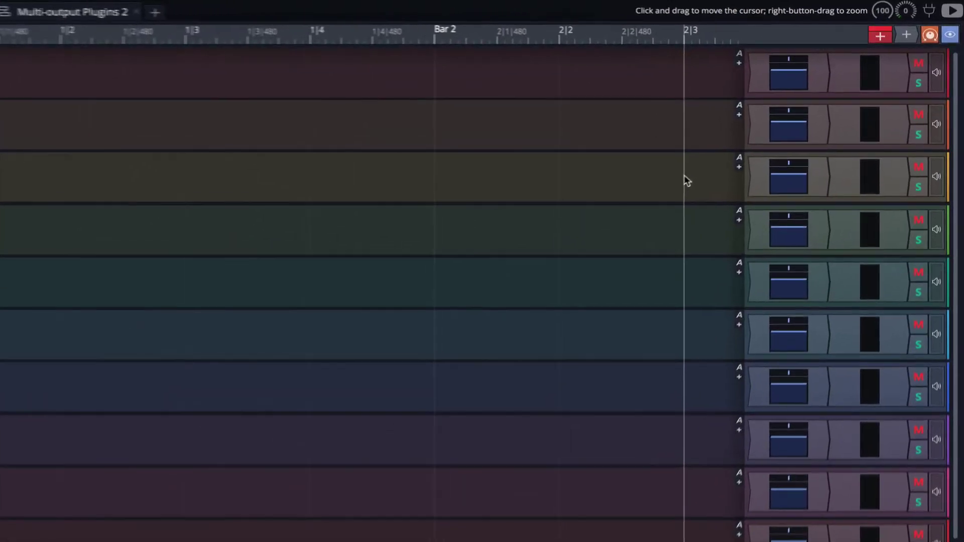
# Step: Create an empty New Rack on track 1 and open its rack editor maximised
pyautogui.moveTo(900, 42); pyautogui.dragTo(740, 86)
pyautogui.moveTo(699, 129)
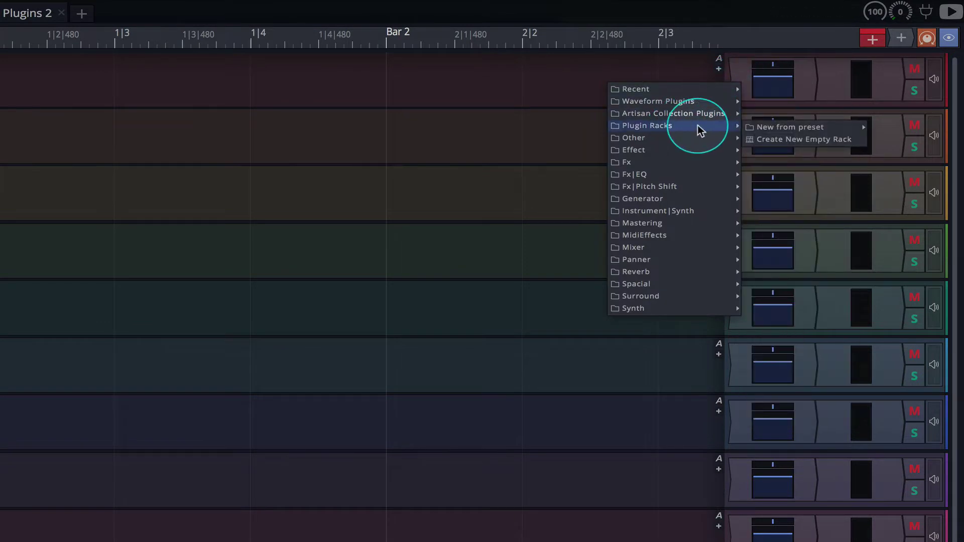
pyautogui.click(790, 139)
pyautogui.click(766, 88)
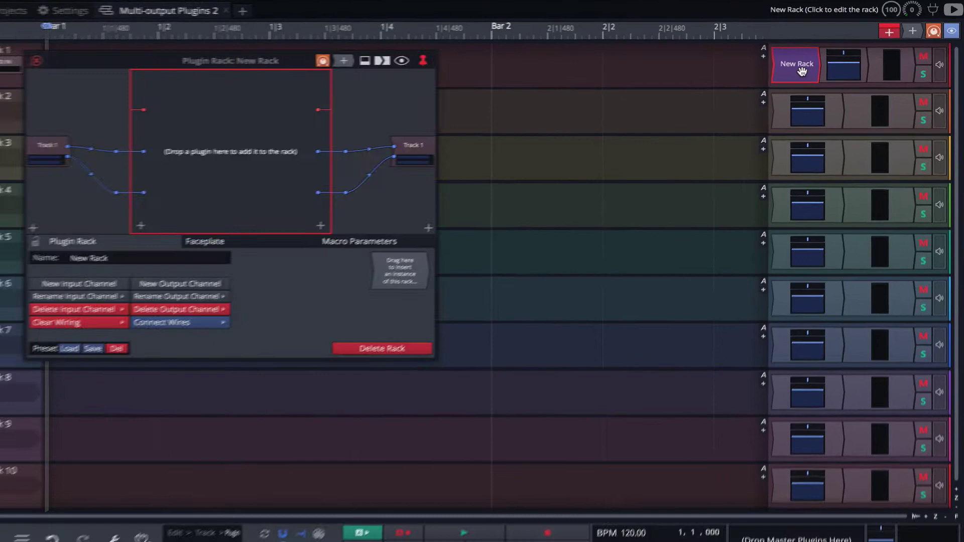
pyautogui.click(801, 71)
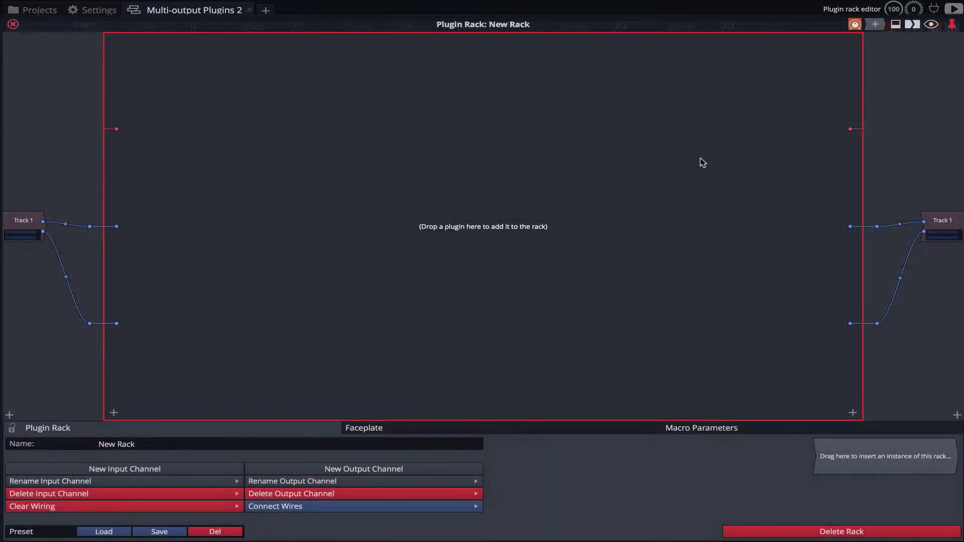
# Step: Insert Kontakt 5 16out into the New Rack and auto-connect it to the rack outputs
pyautogui.moveTo(874, 24); pyautogui.dragTo(498, 256)
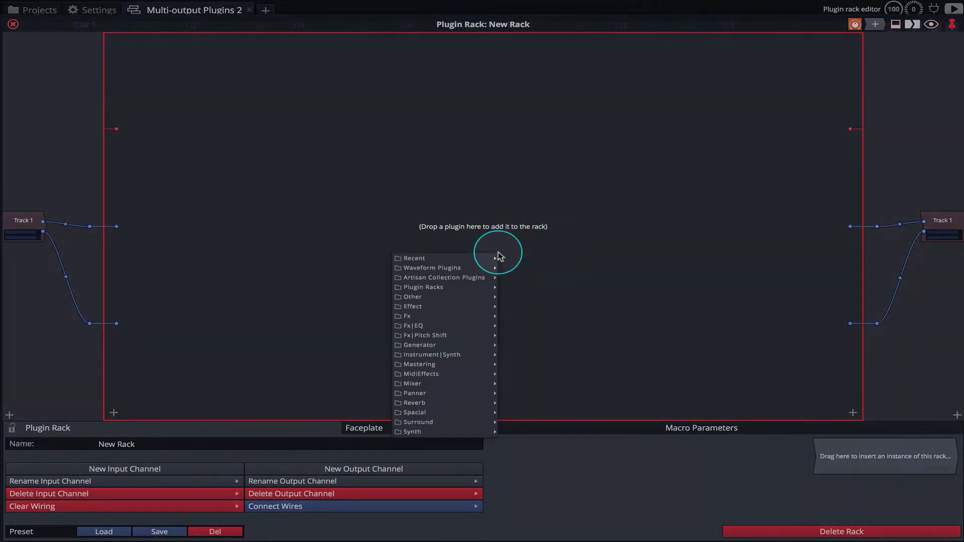
pyautogui.moveTo(445, 431)
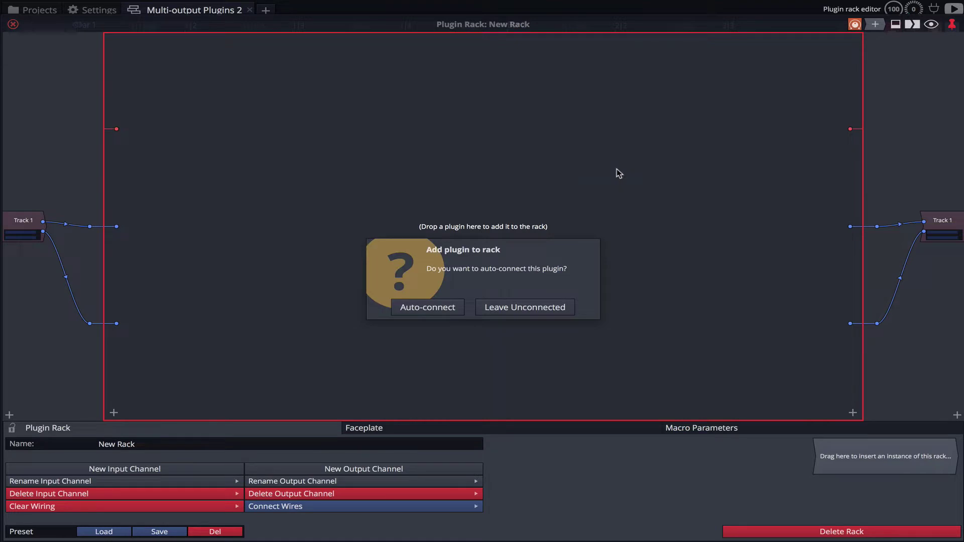
pyautogui.click(435, 310)
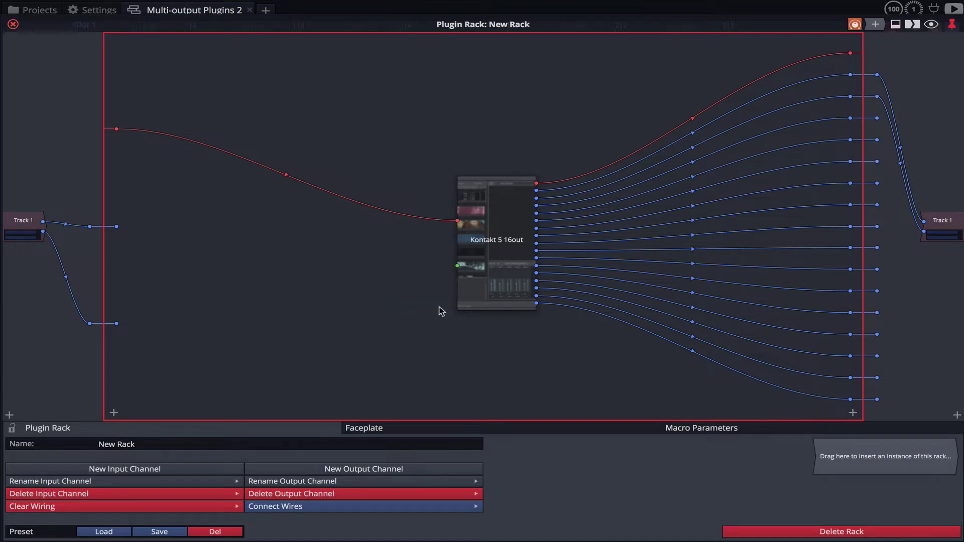
# Step: Open the Kontakt window, load Drum Lab.nki from the Drum Lab library, and move the window up
pyautogui.doubleClick(499, 240)
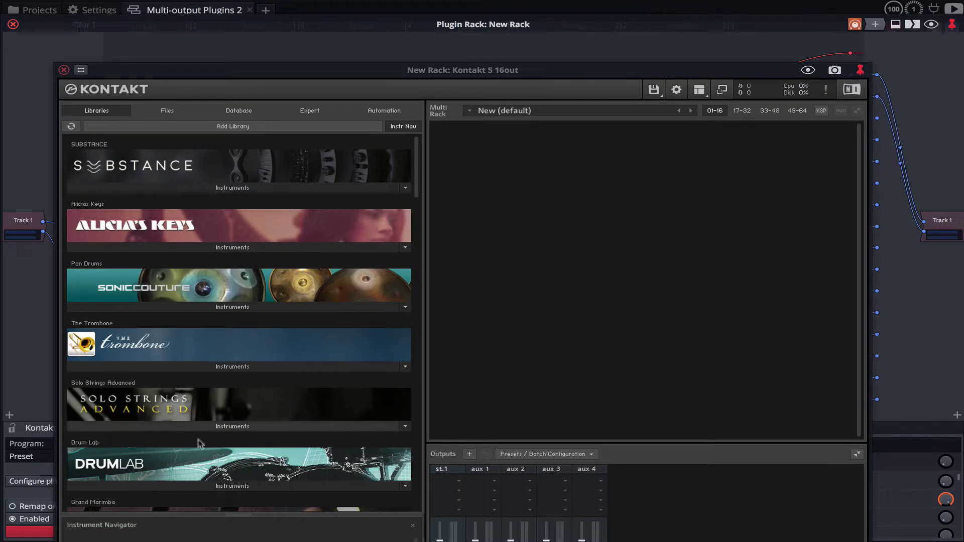
pyautogui.click(210, 486)
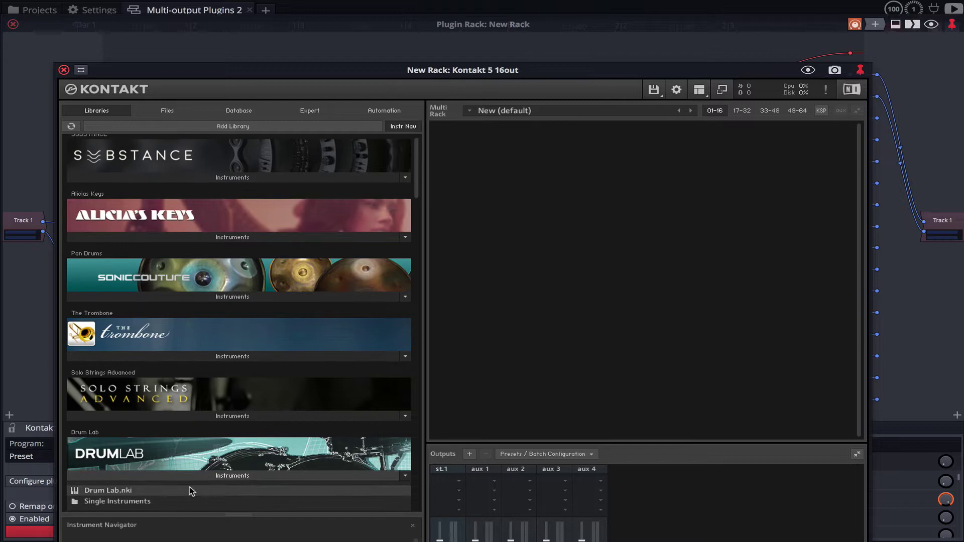
pyautogui.doubleClick(190, 488)
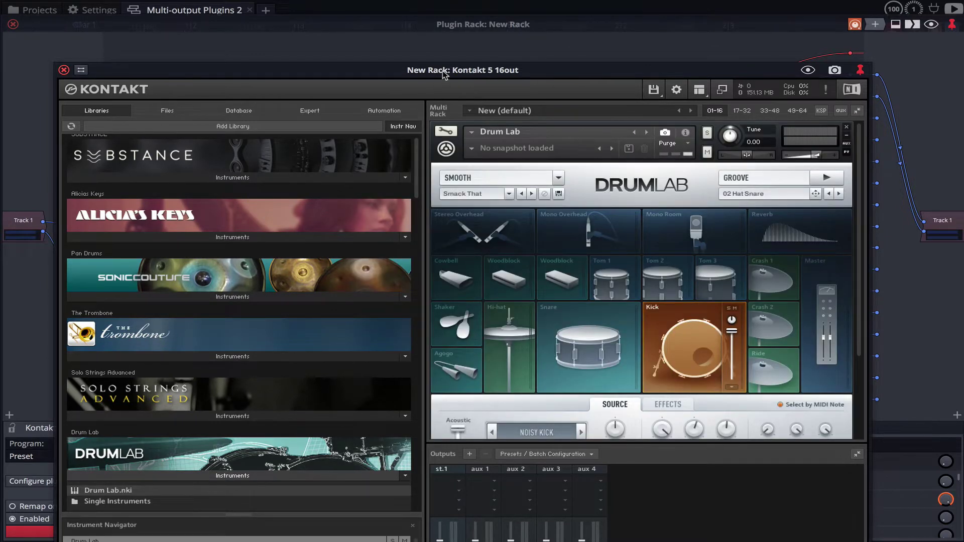
pyautogui.moveTo(444, 75); pyautogui.dragTo(453, 27)
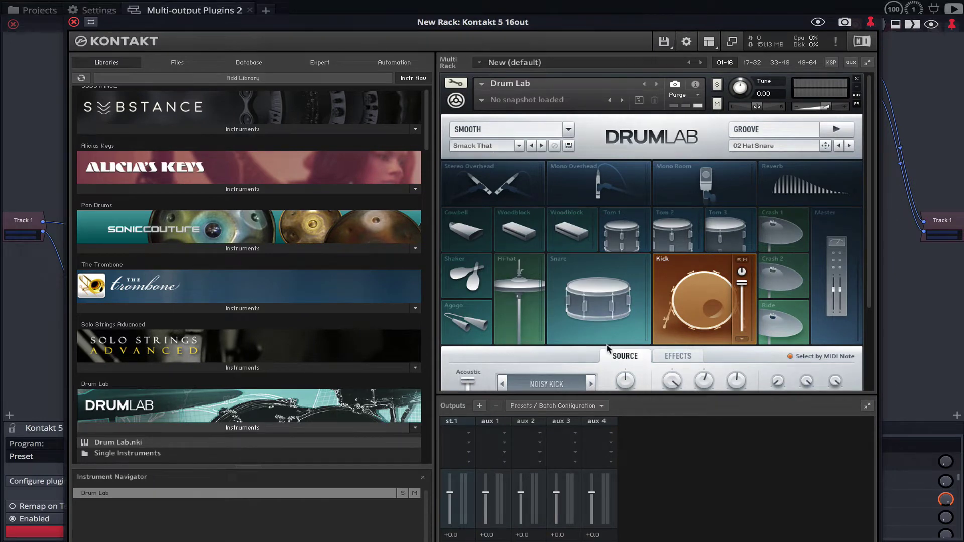
# Step: Create 8 stereo outputs ascending from Kt. st.1 [1], replacing the existing outputs
pyautogui.click(479, 407)
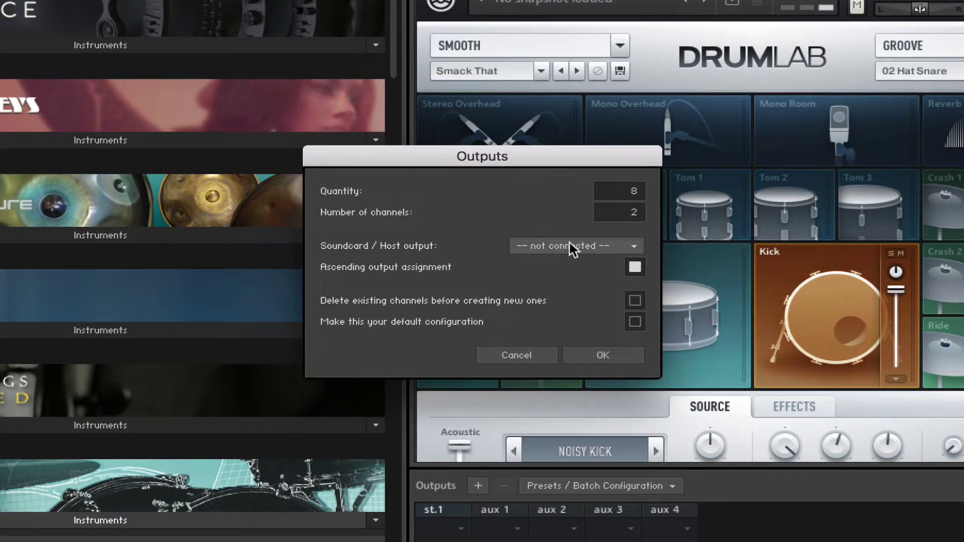
pyautogui.click(568, 244)
pyautogui.click(563, 211)
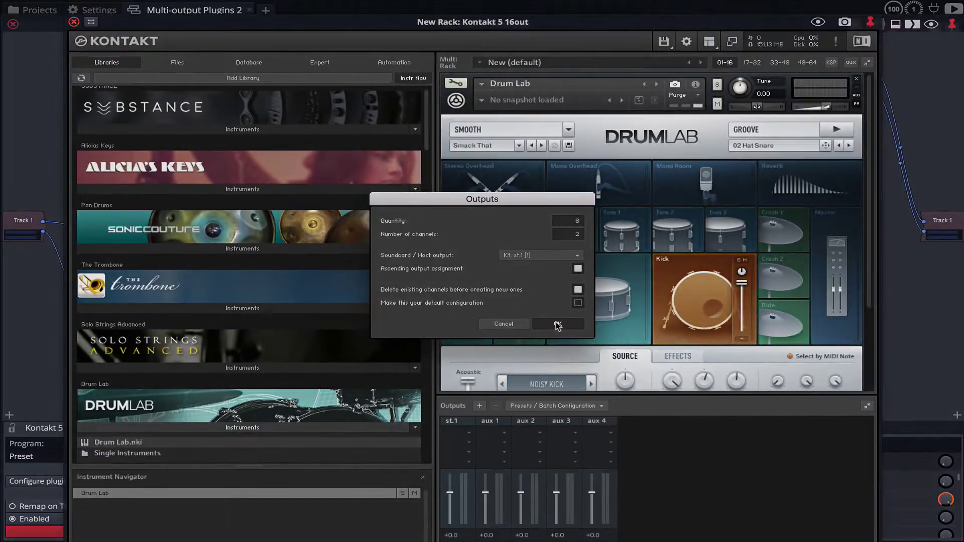
pyautogui.click(603, 355)
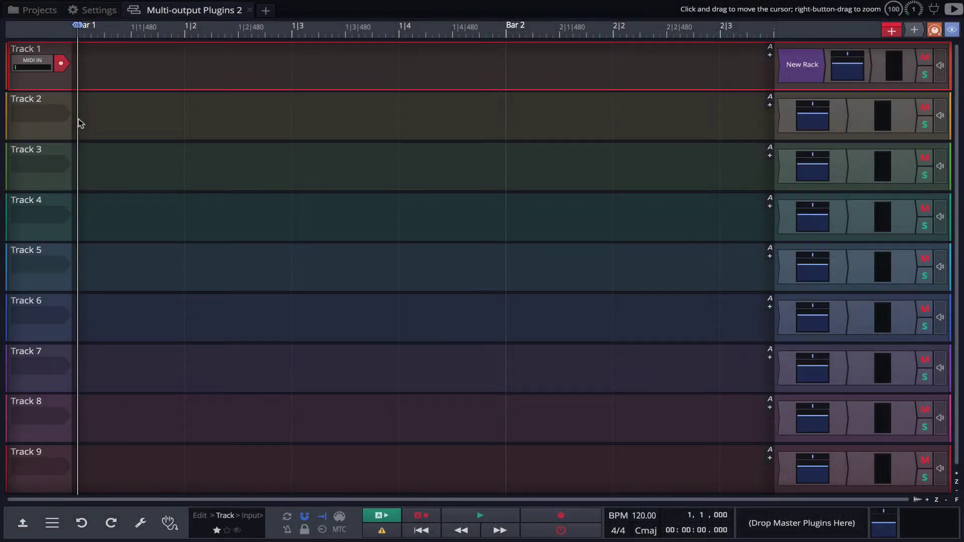
# Step: Rename tracks 1 and 2 to Reverb and Kick
pyautogui.press('Tab')
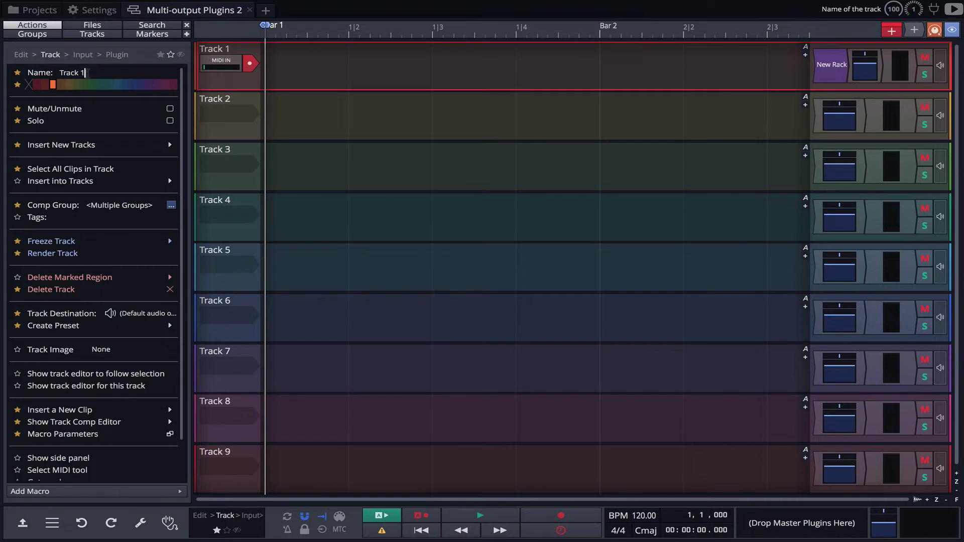
pyautogui.click(86, 73)
pyautogui.write('Reverb')
pyautogui.press('Return')
pyautogui.click(226, 95)
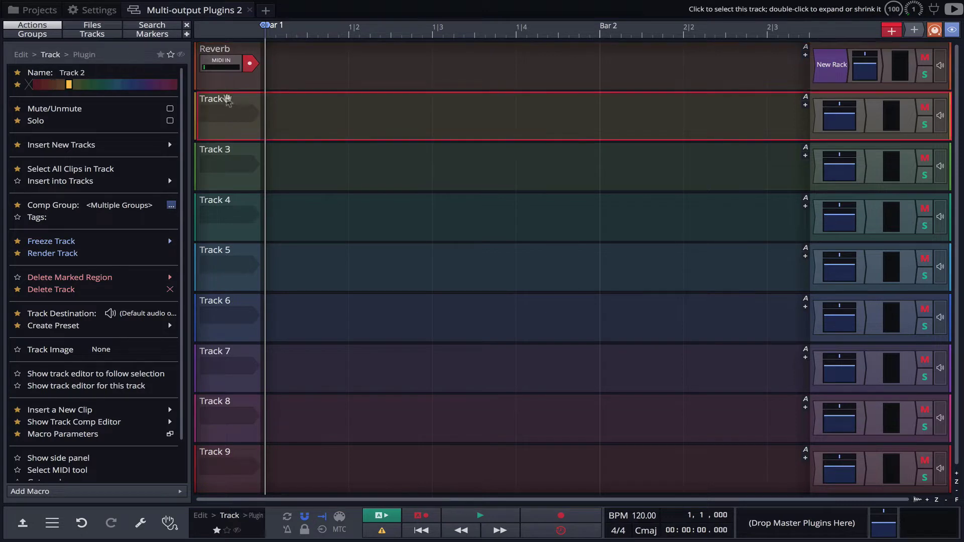
pyautogui.click(108, 71)
pyautogui.write('Kick')
pyautogui.press('Return')
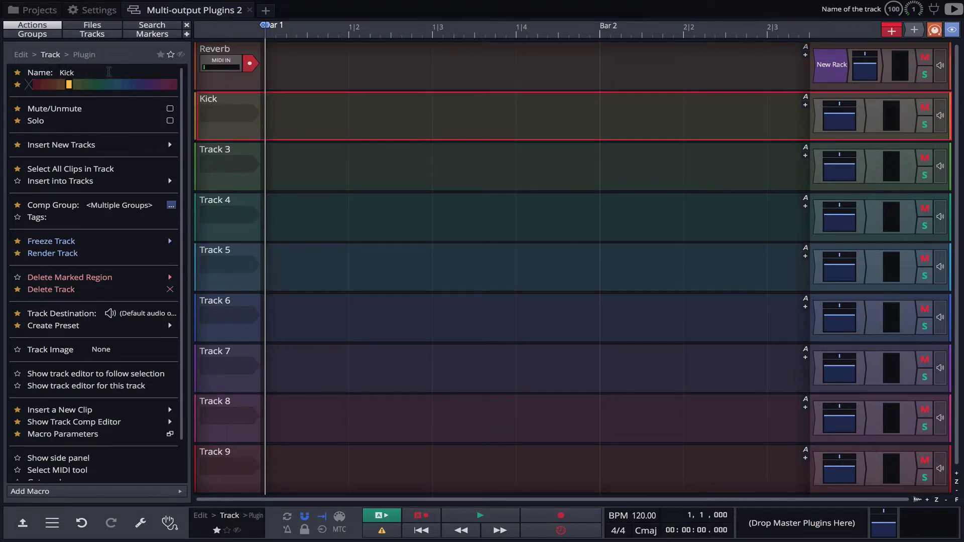
# Step: Rename tracks 3 and 4 to Snare and Hi-Hat
pyautogui.click(232, 155)
pyautogui.click(90, 73)
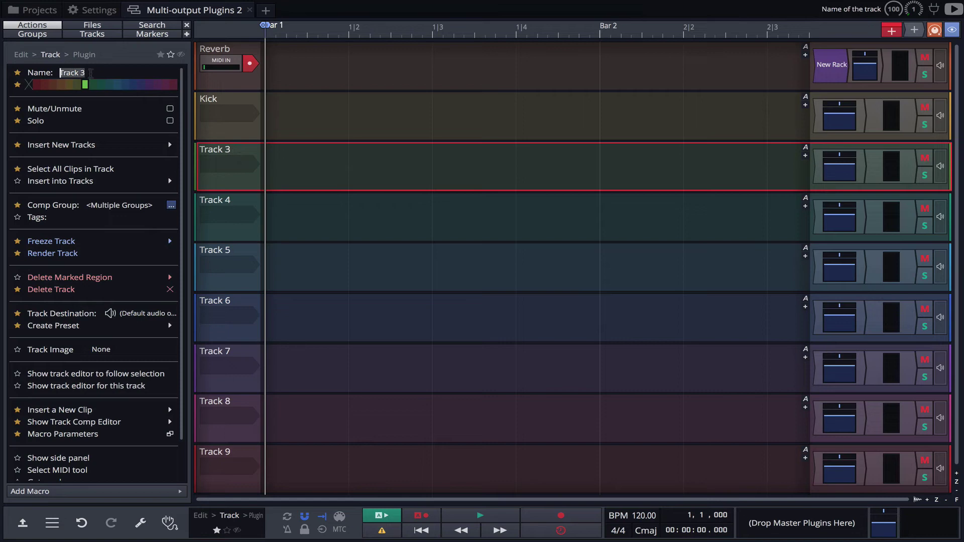
pyautogui.write('Snare')
pyautogui.press('Return')
pyautogui.click(216, 201)
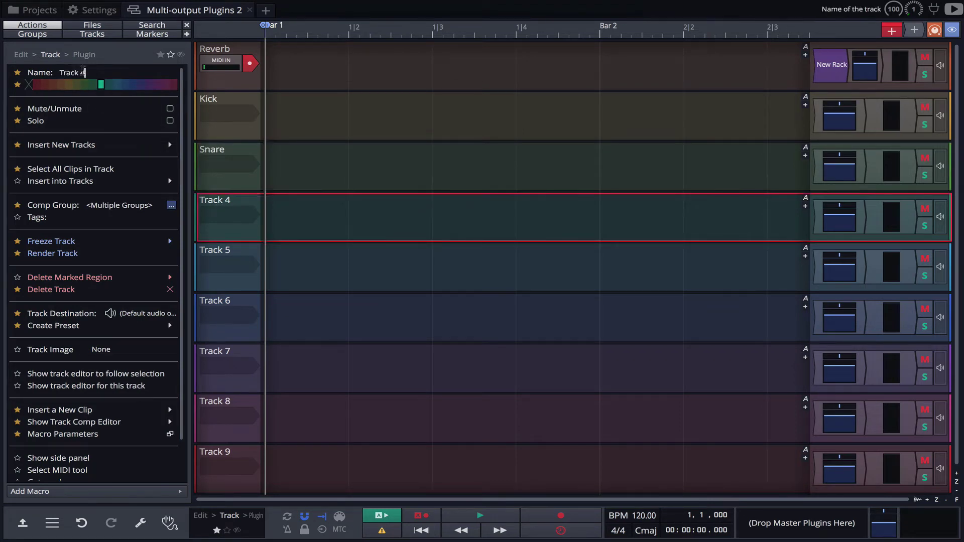
pyautogui.click(83, 71)
pyautogui.write('Hi-Hat')
pyautogui.press('Return')
# Step: Rename tracks 5 and 6 to Toms and OH Stereo
pyautogui.click(216, 256)
pyautogui.click(90, 74)
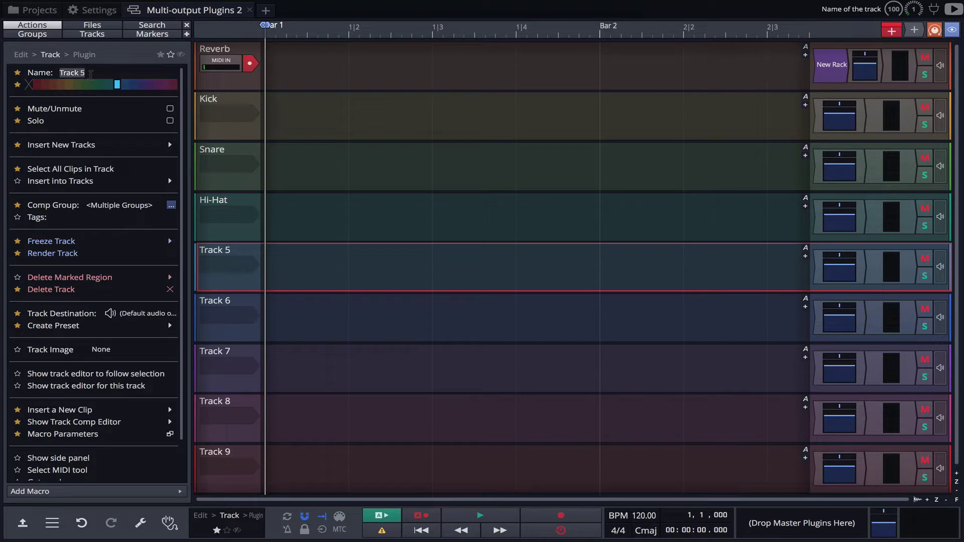
pyautogui.write('Toms')
pyautogui.click(218, 301)
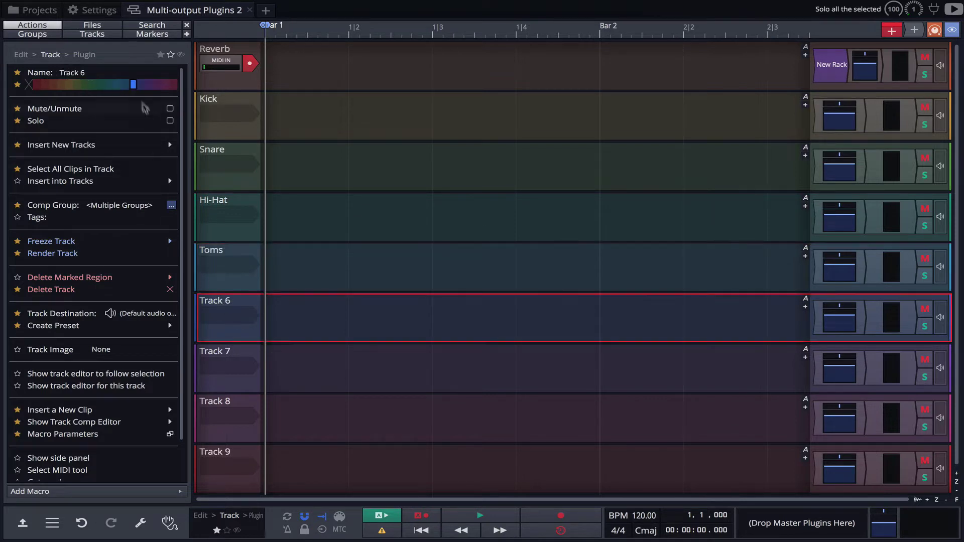
pyautogui.click(108, 72)
pyautogui.write('OH Ste')
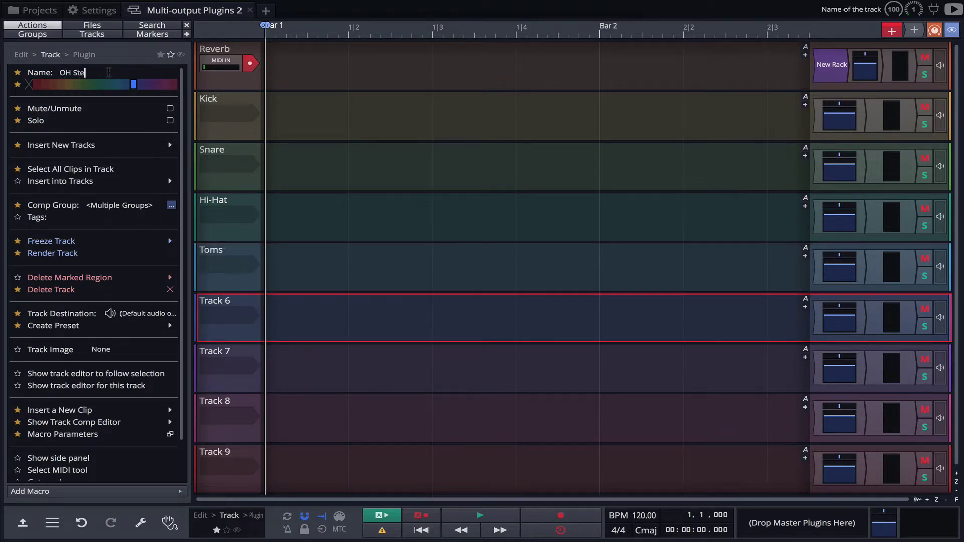
pyautogui.write('reo')
pyautogui.press('Return')
# Step: Rename tracks 7 and 8 to OH Mono and Room Mono, then hide the properties panel
pyautogui.click(232, 351)
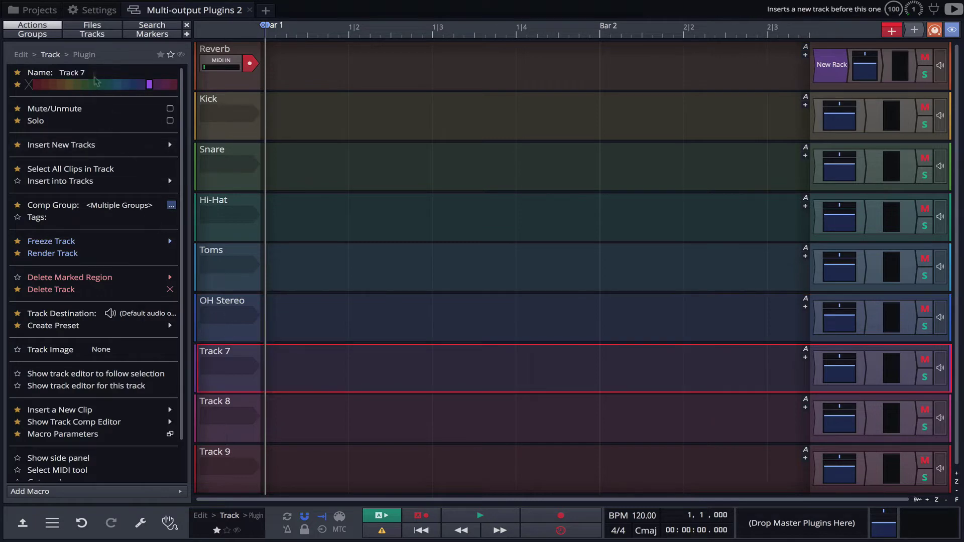
pyautogui.click(91, 69)
pyautogui.write('OH M')
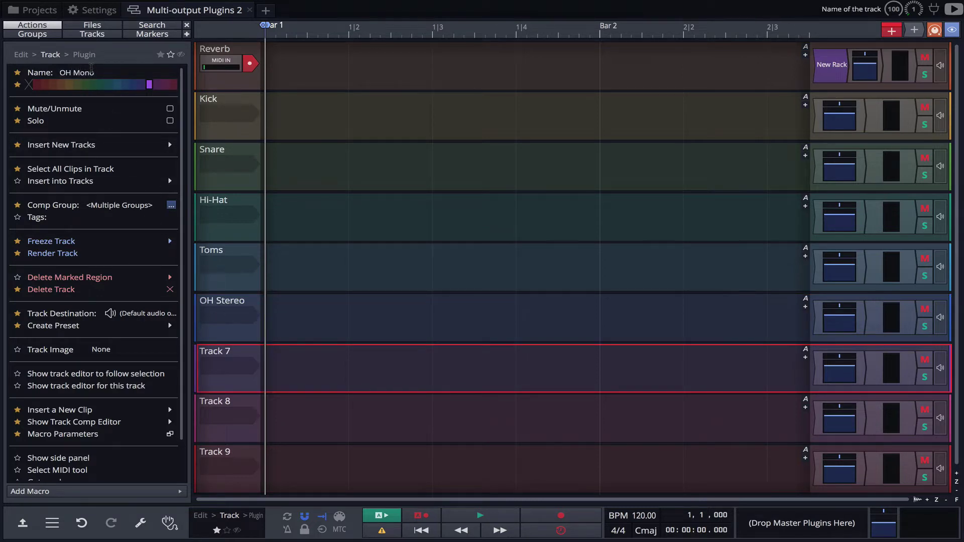
pyautogui.write('ono')
pyautogui.press('Return')
pyautogui.click(226, 401)
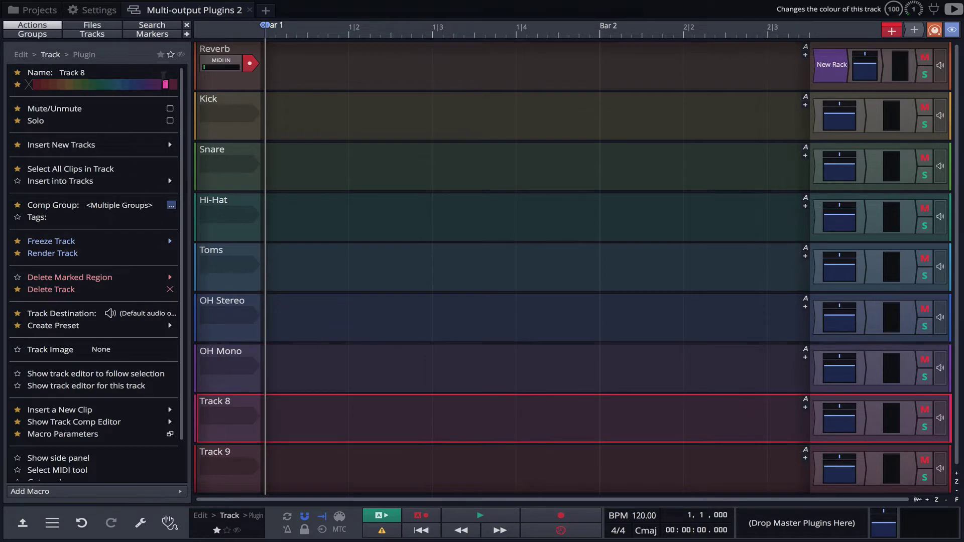
pyautogui.click(116, 69)
pyautogui.write('Room Mono')
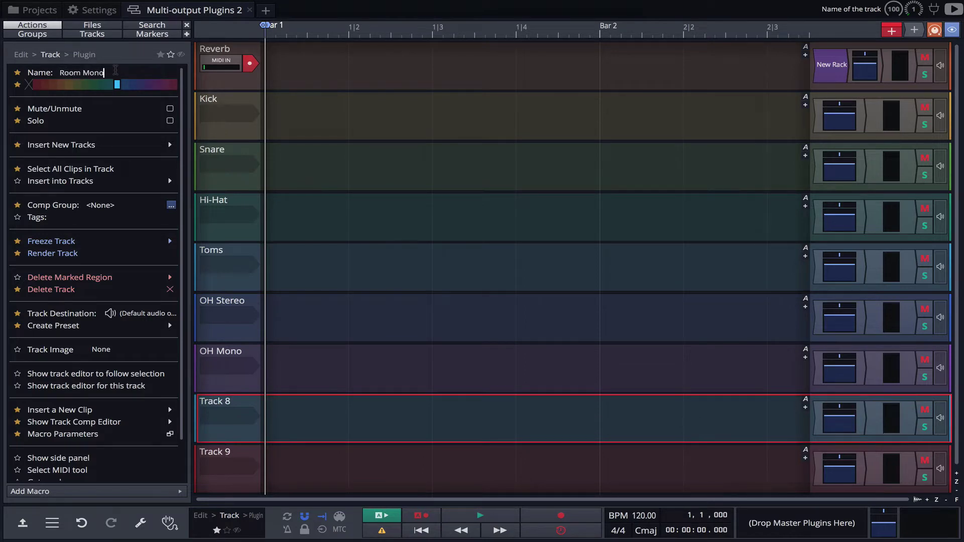
pyautogui.press('Return')
pyautogui.press('Tab')
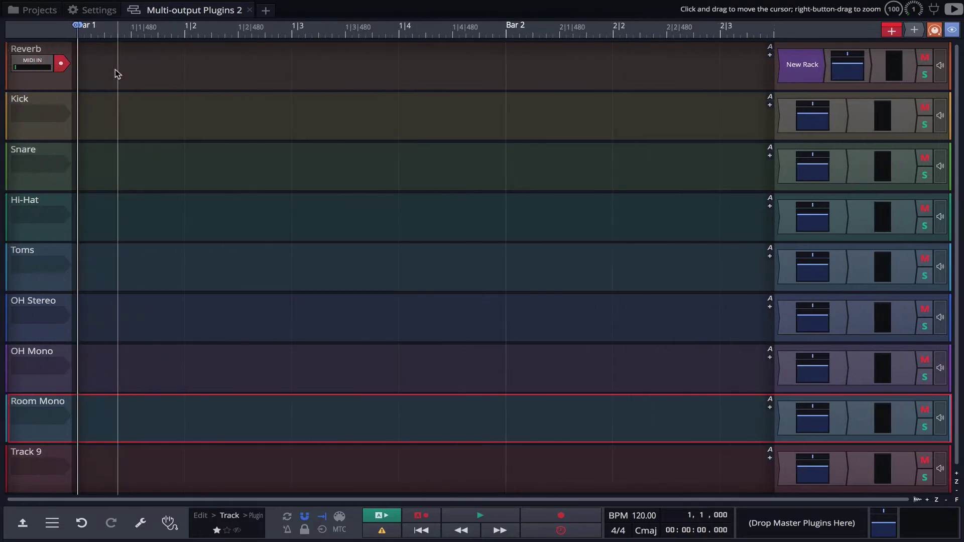
# Step: Add the New Rack to the Kick, Snare and Hi-Hat tracks
pyautogui.doubleClick(801, 65)
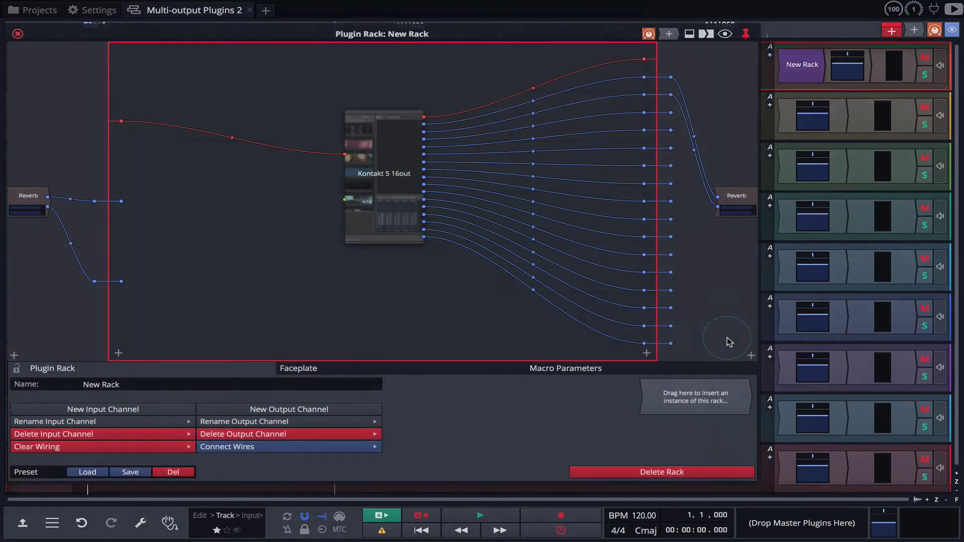
pyautogui.click(750, 354)
pyautogui.moveTo(764, 370)
pyautogui.click(848, 278)
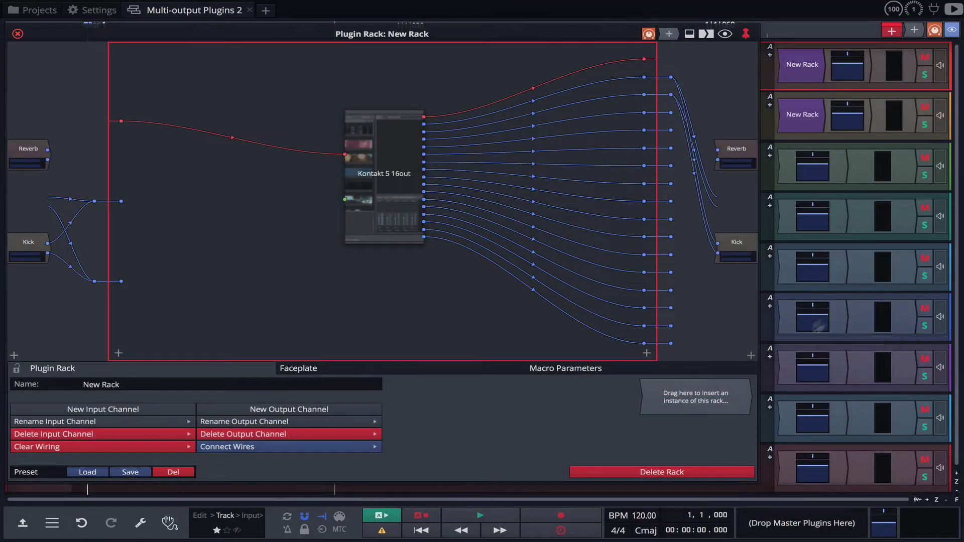
pyautogui.click(749, 355)
pyautogui.click(848, 289)
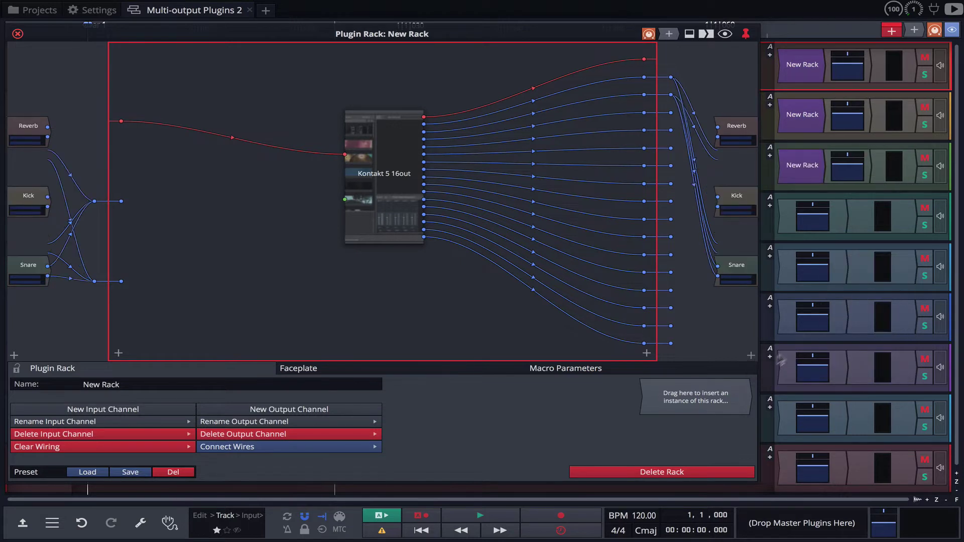
pyautogui.click(749, 355)
pyautogui.click(848, 299)
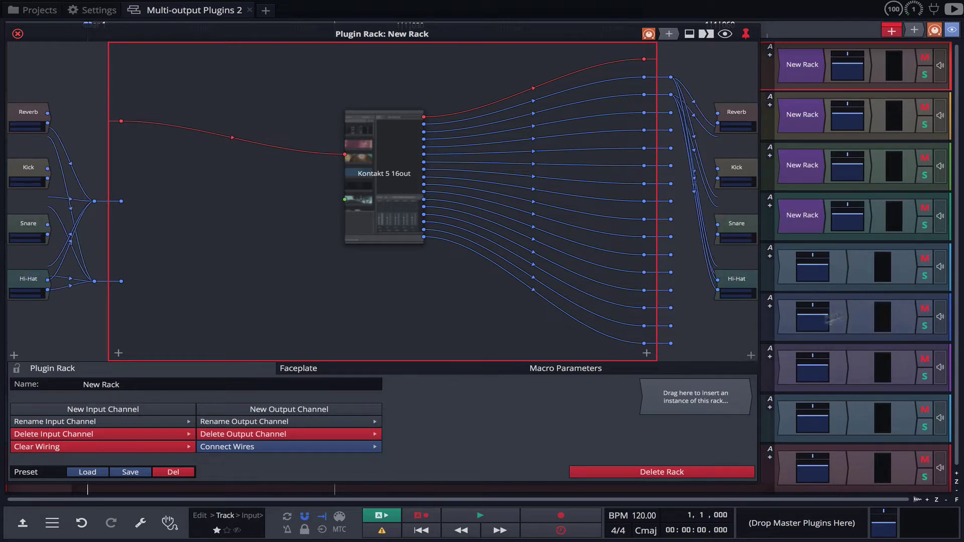
# Step: Add the New Rack to the Toms, OH Stereo, OH Mono and Room Mono tracks
pyautogui.click(749, 355)
pyautogui.click(853, 309)
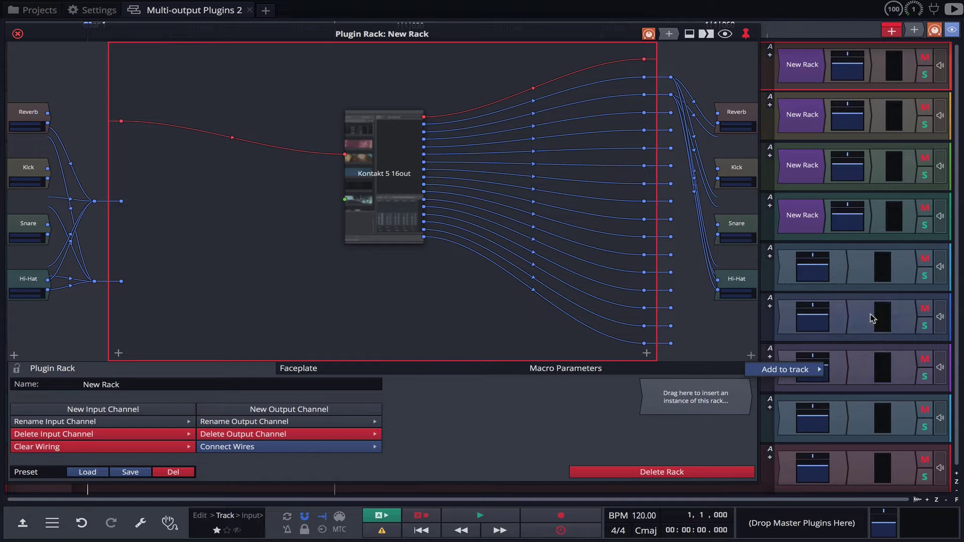
pyautogui.click(750, 355)
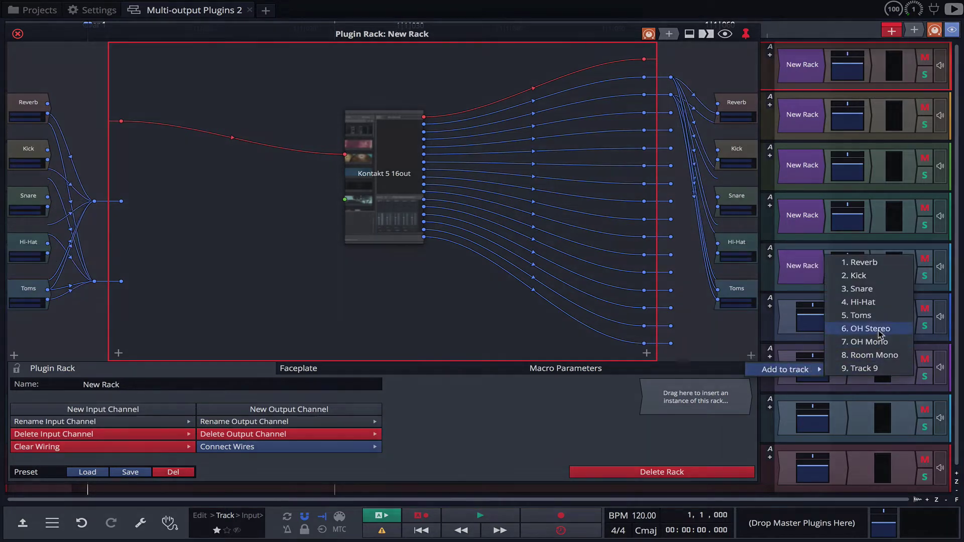
pyautogui.click(856, 328)
pyautogui.click(749, 355)
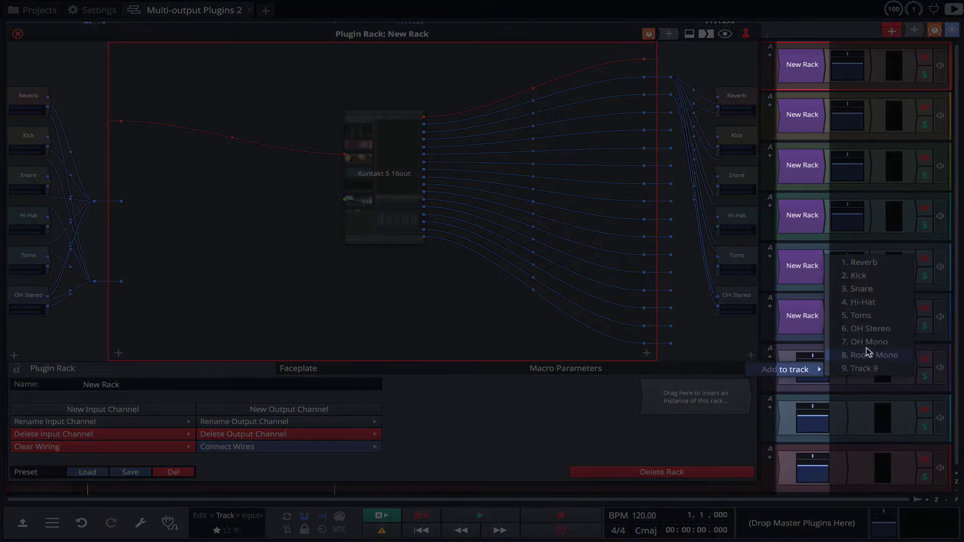
pyautogui.click(868, 352)
pyautogui.click(749, 355)
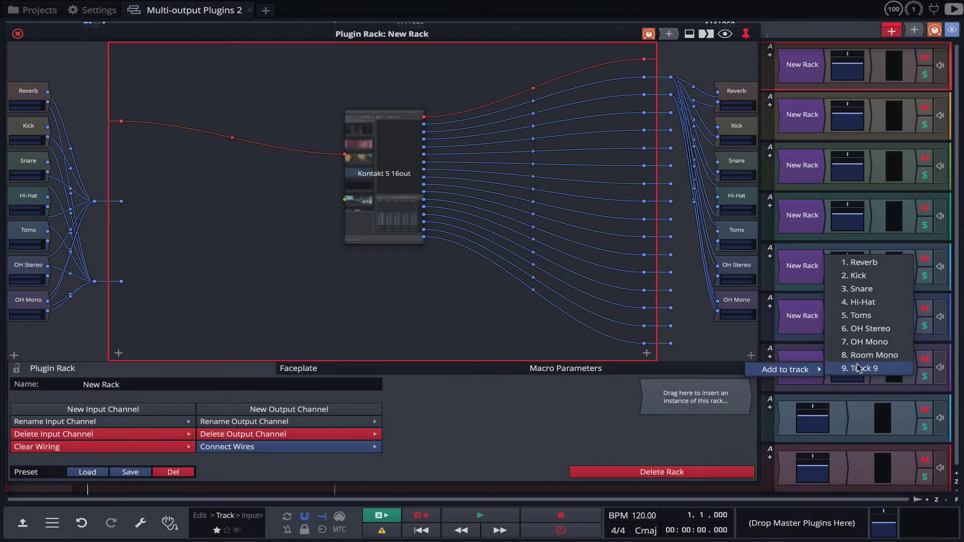
pyautogui.click(863, 356)
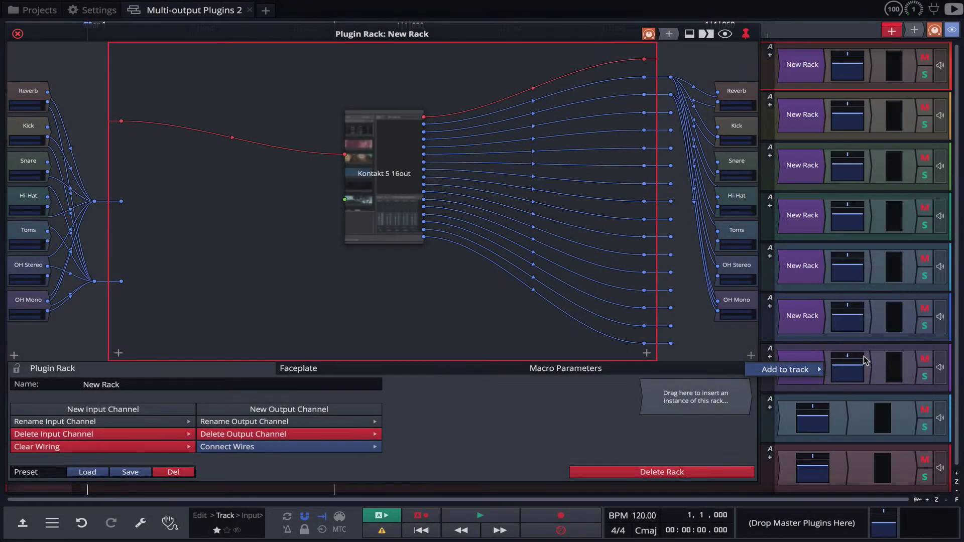
# Step: Clear all existing wiring to the rack's output channels
pyautogui.rightClick(695, 295)
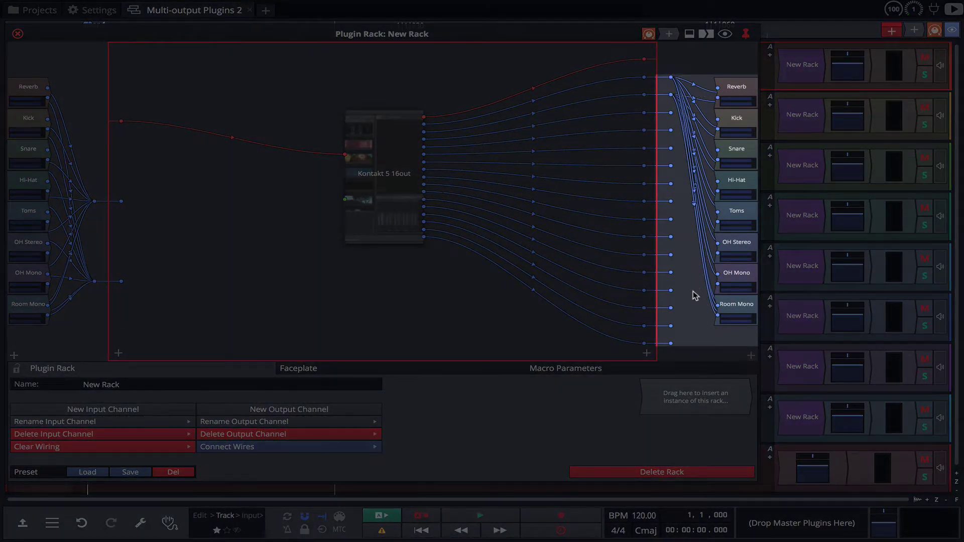
pyautogui.press('Escape')
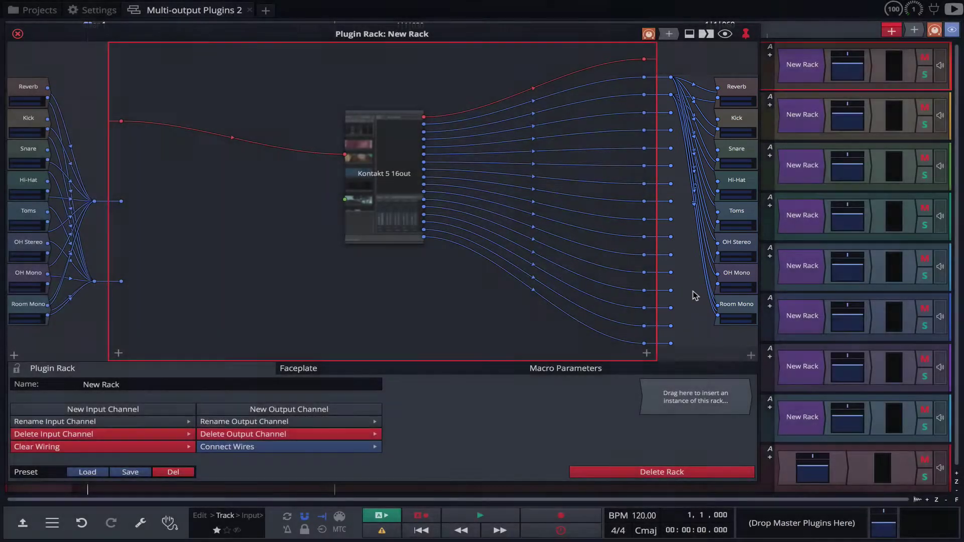
pyautogui.rightClick(696, 295)
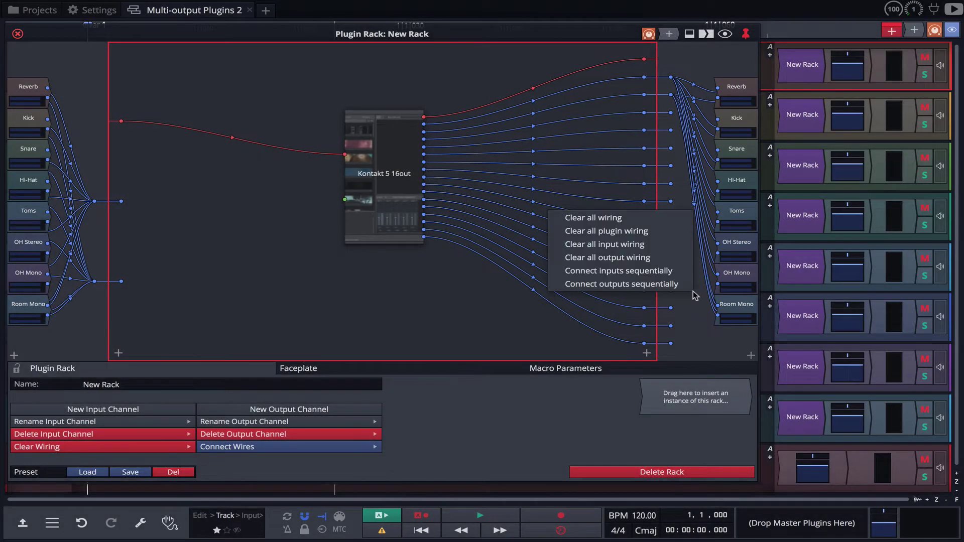
pyautogui.click(616, 257)
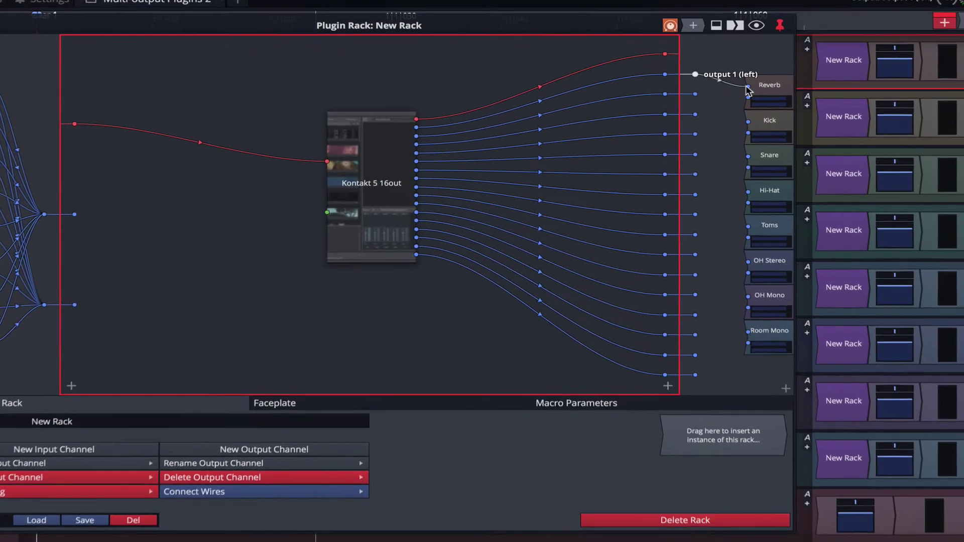
# Step: Wire Kontakt outputs 1–8 in pairs to the Reverb, Kick, Snare and Hi-Hat channels
pyautogui.moveTo(671, 77); pyautogui.dragTo(765, 97)
pyautogui.moveTo(709, 115); pyautogui.dragTo(792, 138)
pyautogui.moveTo(731, 163); pyautogui.dragTo(792, 166)
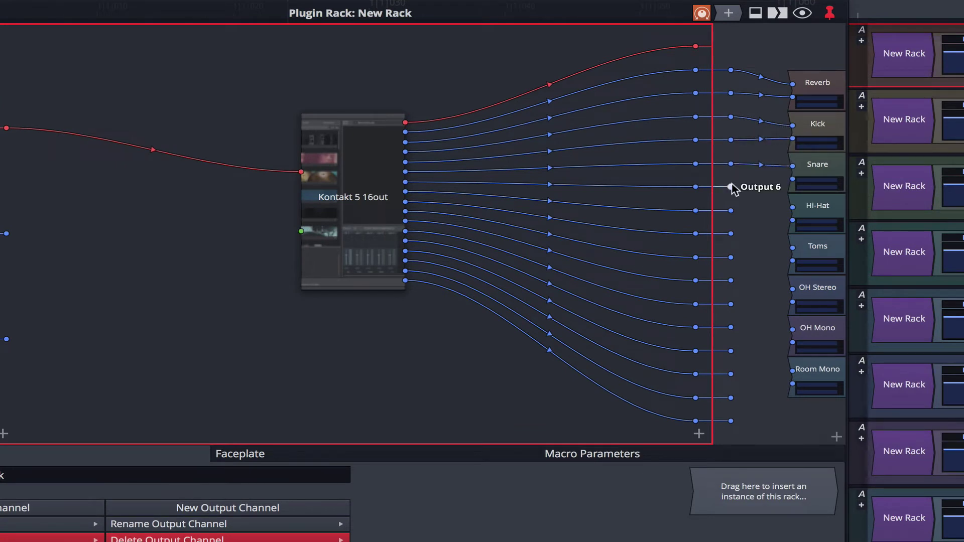
pyautogui.moveTo(730, 187); pyautogui.dragTo(792, 180)
pyautogui.moveTo(730, 210); pyautogui.dragTo(792, 208)
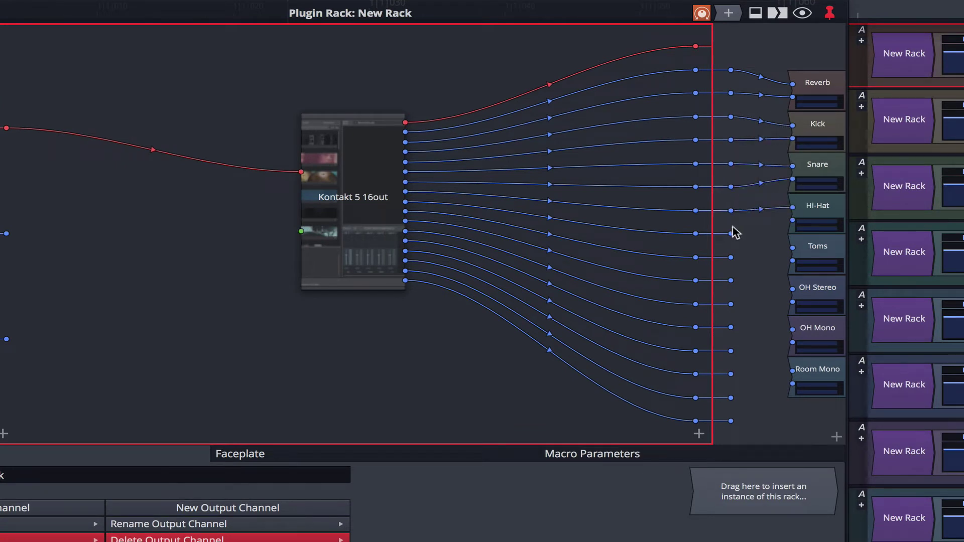
pyautogui.moveTo(731, 233); pyautogui.dragTo(792, 220)
# Step: Wire Kontakt outputs 9–15 to the Toms, OH Stereo, OH Mono and Room Mono channels
pyautogui.moveTo(730, 257); pyautogui.dragTo(792, 248)
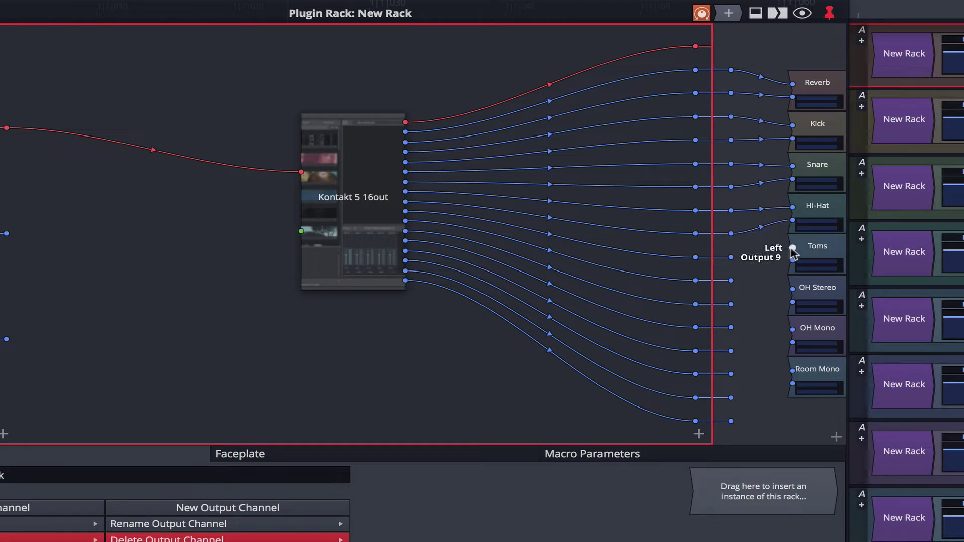
pyautogui.moveTo(730, 281); pyautogui.dragTo(792, 261)
pyautogui.moveTo(730, 304); pyautogui.dragTo(792, 289)
pyautogui.moveTo(730, 328); pyautogui.dragTo(792, 301)
pyautogui.moveTo(730, 351); pyautogui.dragTo(792, 329)
pyautogui.moveTo(730, 373); pyautogui.dragTo(792, 343)
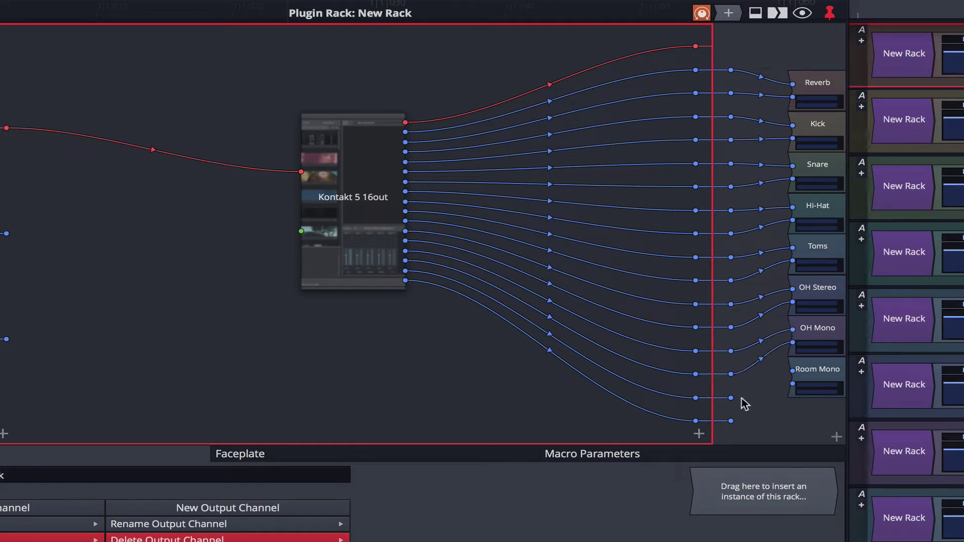
pyautogui.moveTo(730, 398); pyautogui.dragTo(792, 370)
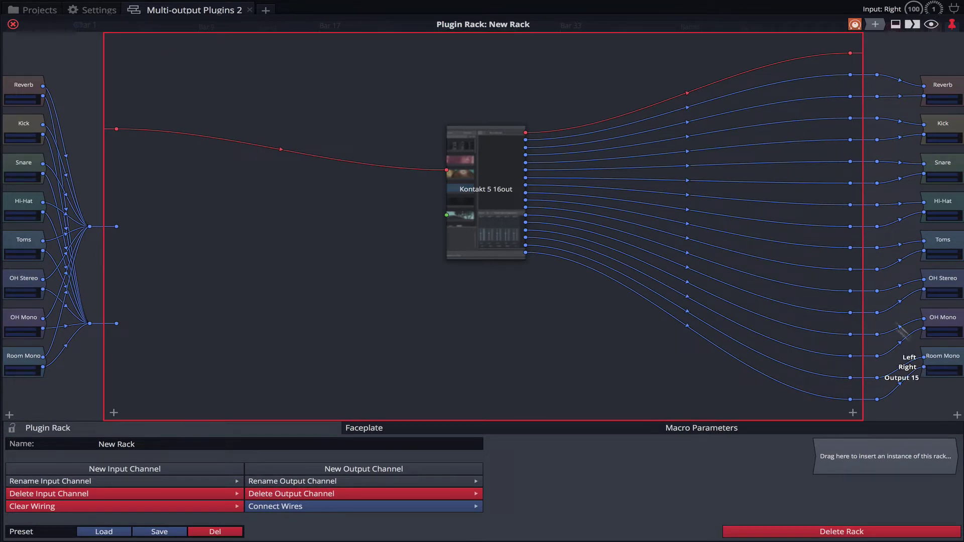
# Step: In Drum Lab, route Kick to st.2, Snare to st.3 and Hi-hat to st.4
pyautogui.doubleClick(479, 173)
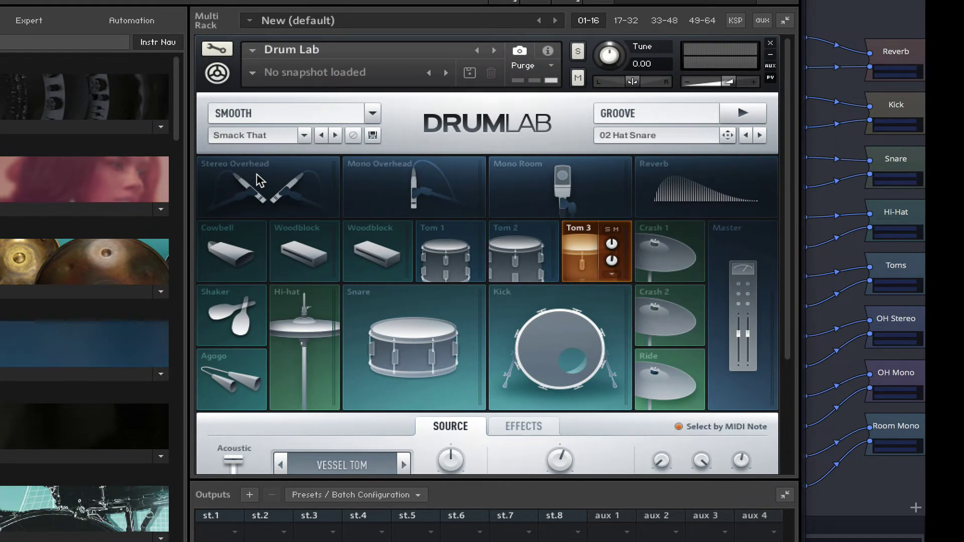
pyautogui.click(554, 336)
pyautogui.click(611, 402)
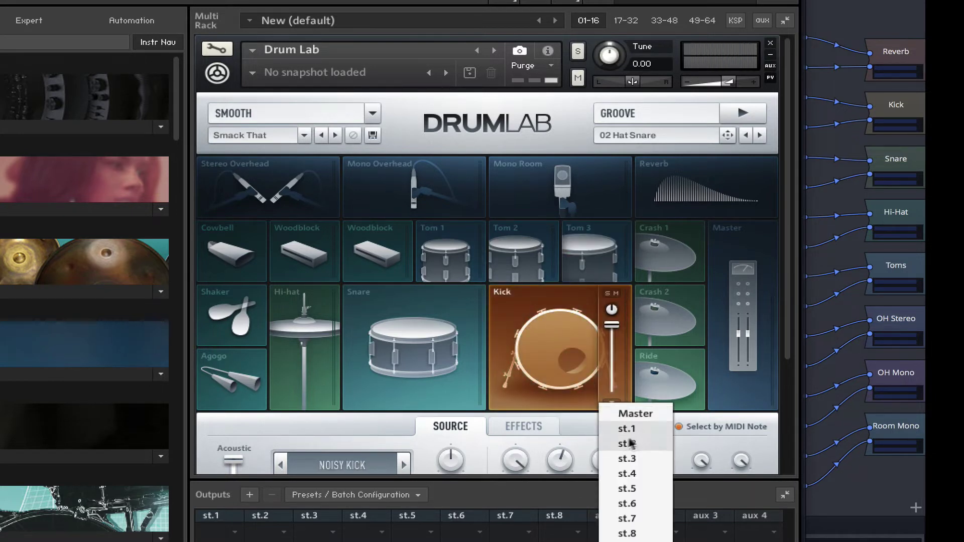
pyautogui.click(627, 443)
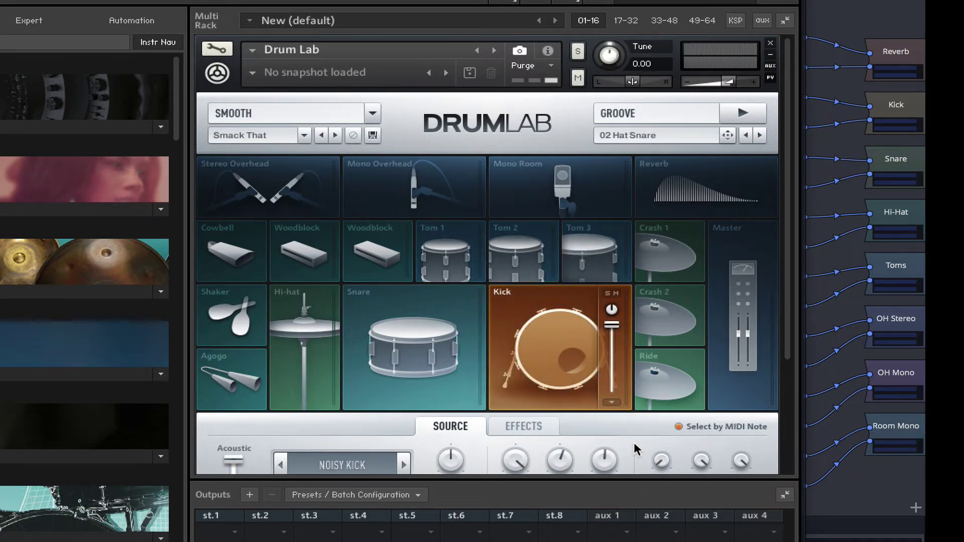
pyautogui.click(414, 360)
pyautogui.click(466, 402)
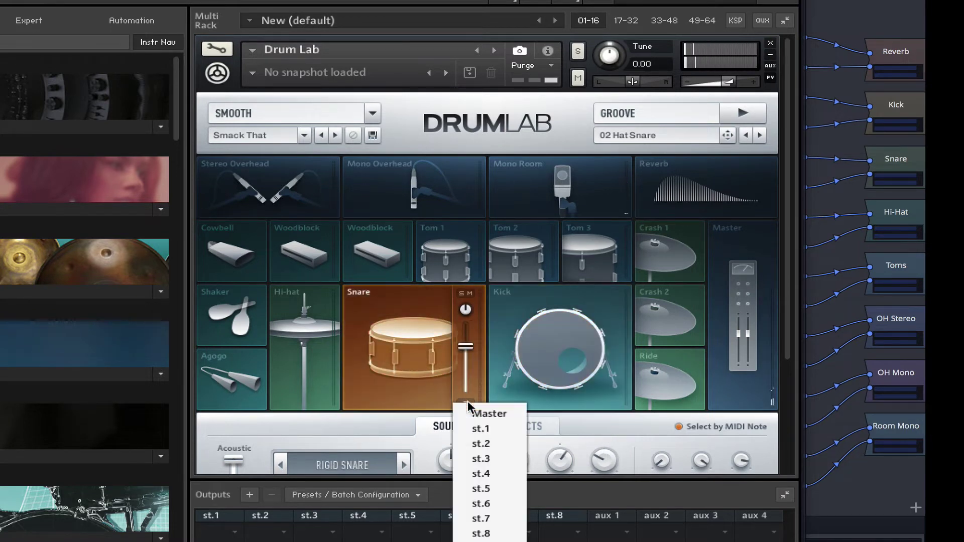
pyautogui.click(491, 457)
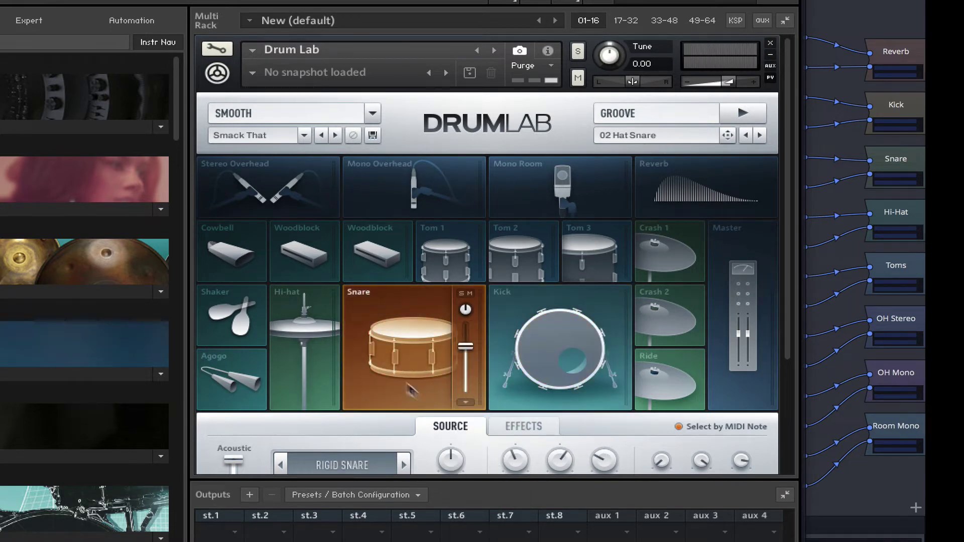
pyautogui.click(312, 347)
pyautogui.click(319, 401)
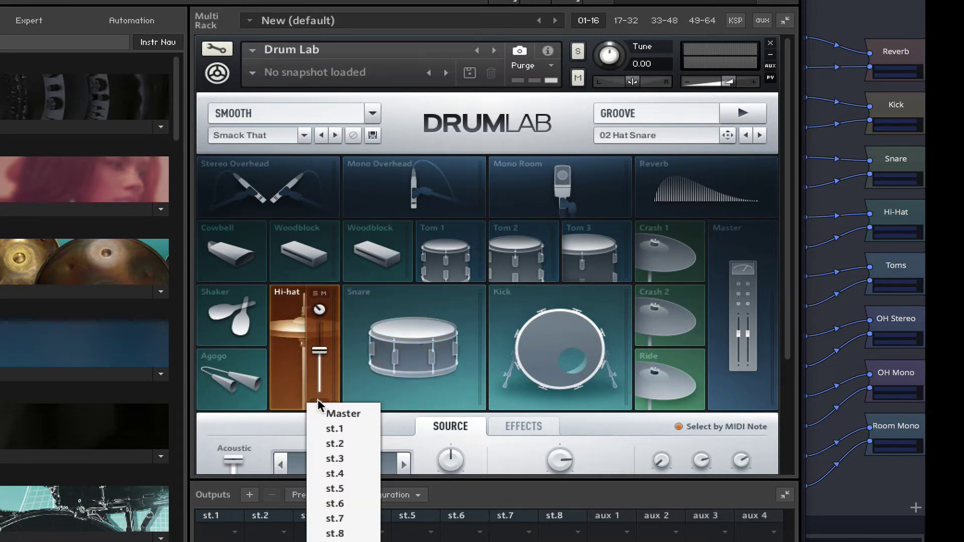
pyautogui.click(336, 472)
# Step: Route Tom 1, Tom 2 and Tom 3 to a separate output
pyautogui.click(442, 247)
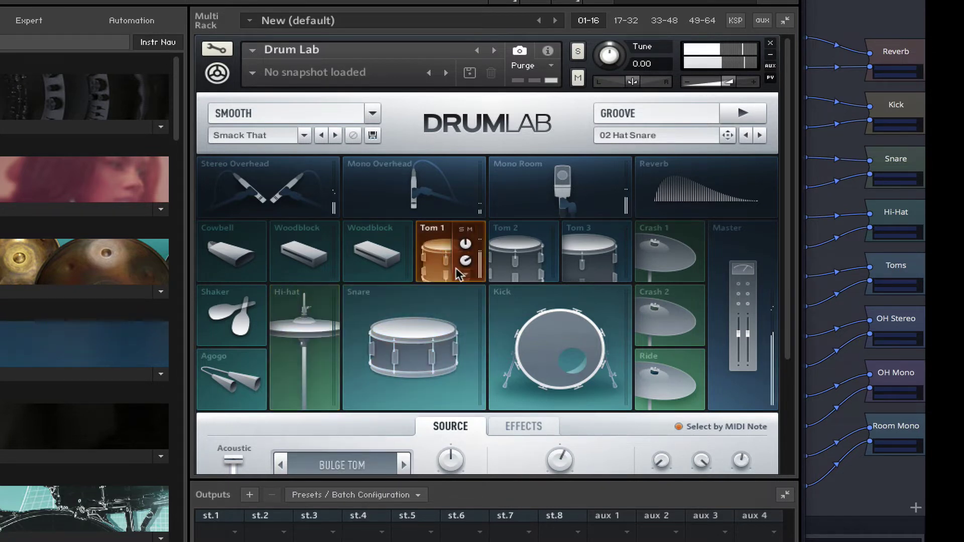
pyautogui.click(464, 273)
pyautogui.click(489, 345)
pyautogui.click(511, 233)
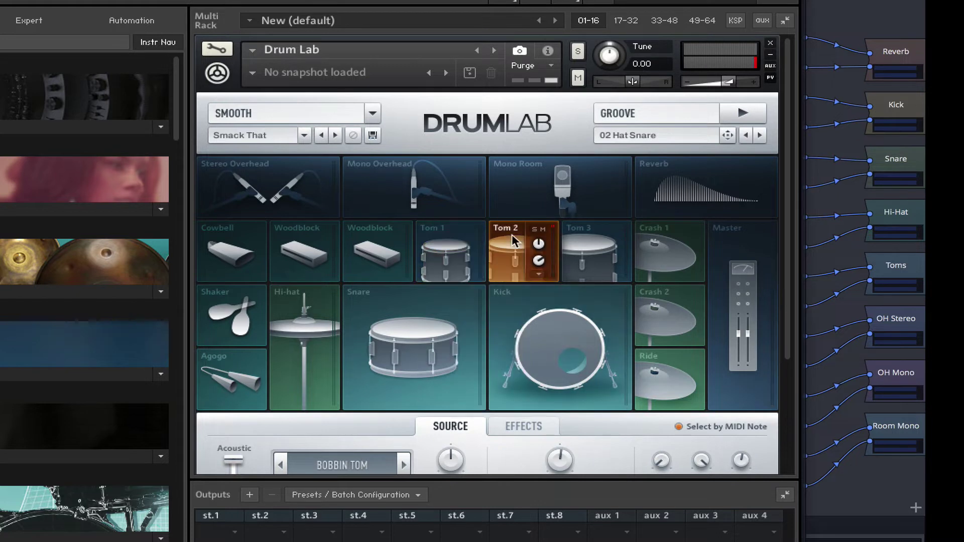
pyautogui.click(541, 273)
pyautogui.click(555, 359)
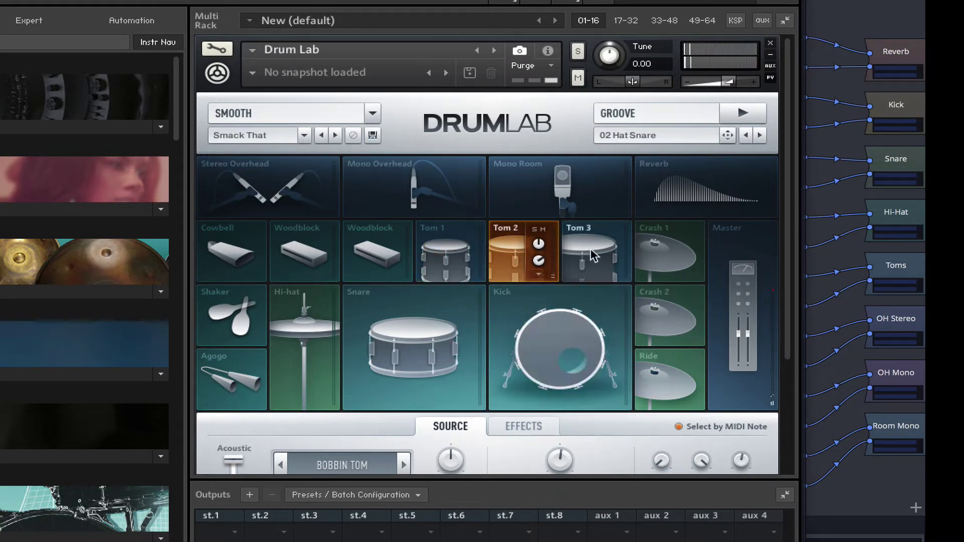
pyautogui.click(582, 251)
pyautogui.click(608, 274)
pyautogui.click(623, 358)
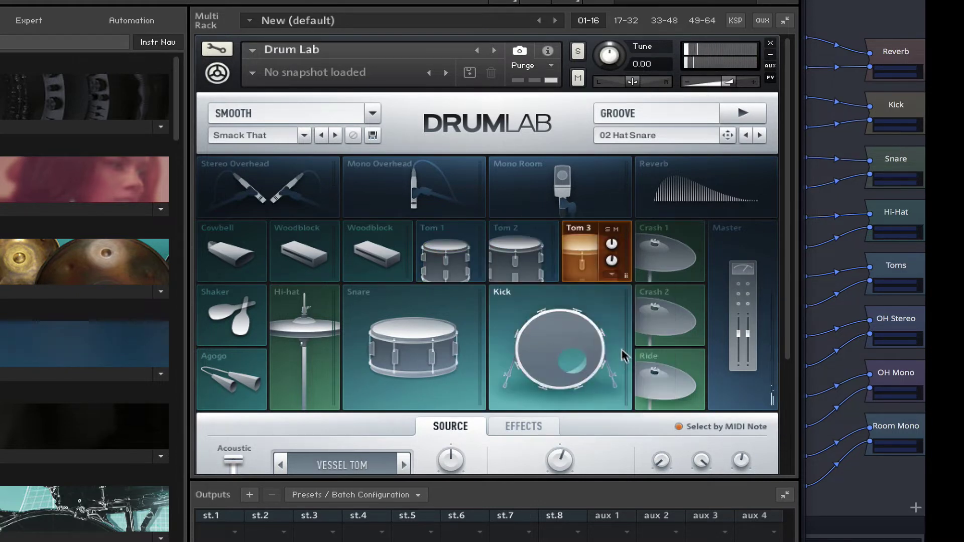
# Step: Route the Stereo Overhead to its own output, Mono Overhead to st.7, Mono Room to st.8
pyautogui.click(271, 192)
pyautogui.click(318, 212)
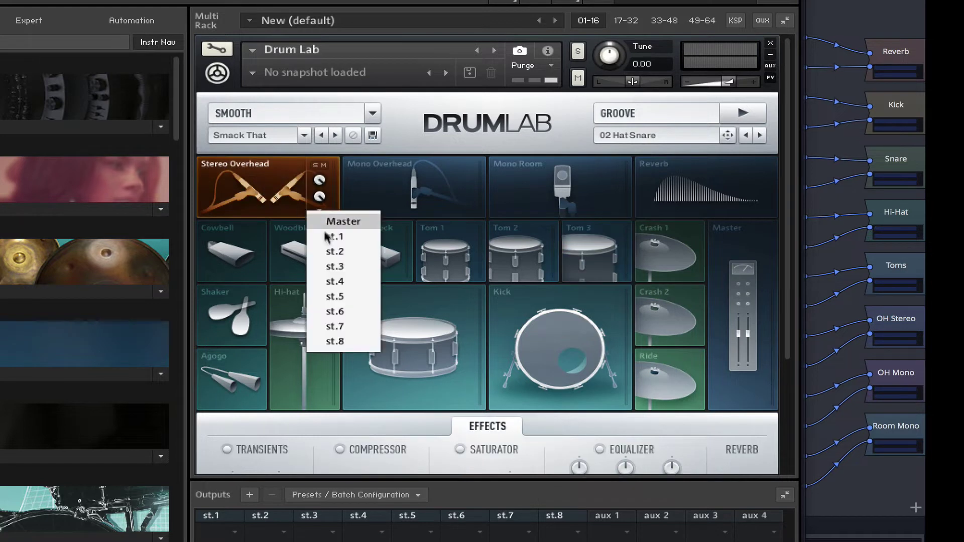
pyautogui.click(336, 299)
pyautogui.click(425, 187)
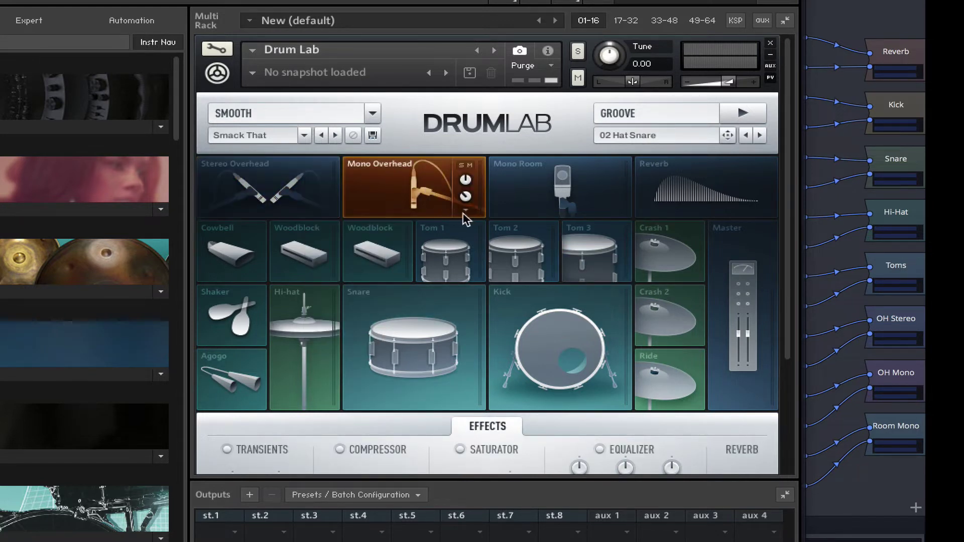
pyautogui.click(466, 210)
pyautogui.click(474, 327)
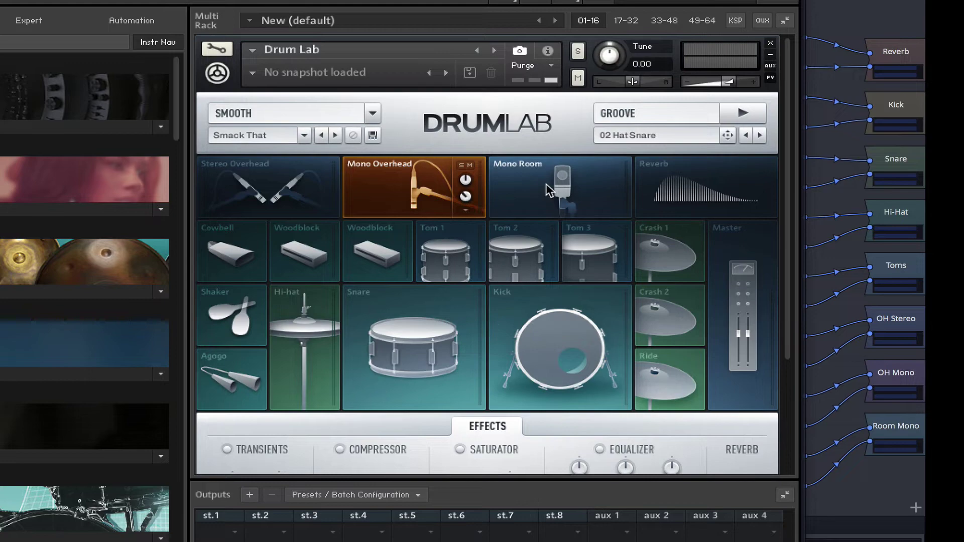
pyautogui.click(547, 181)
pyautogui.click(612, 210)
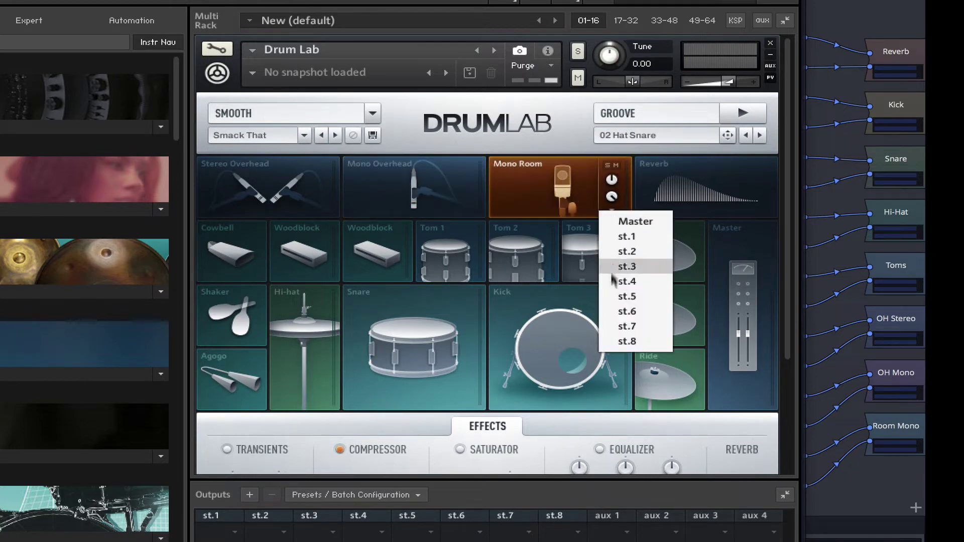
pyautogui.click(623, 341)
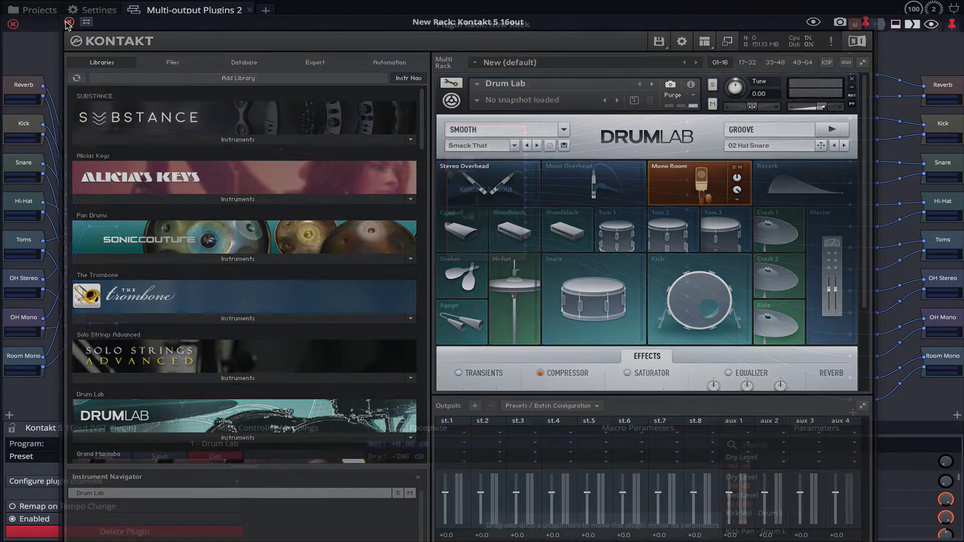
# Step: Close Kontakt and the rack editor, select Kick, and drop the Reverb fader to about -6 dB
pyautogui.click(68, 22)
pyautogui.press('Escape')
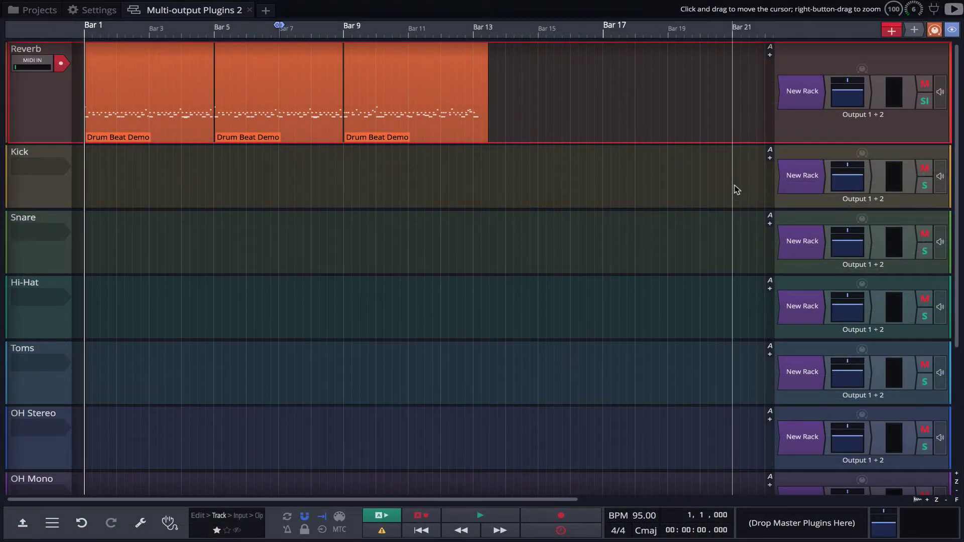
pyautogui.click(736, 189)
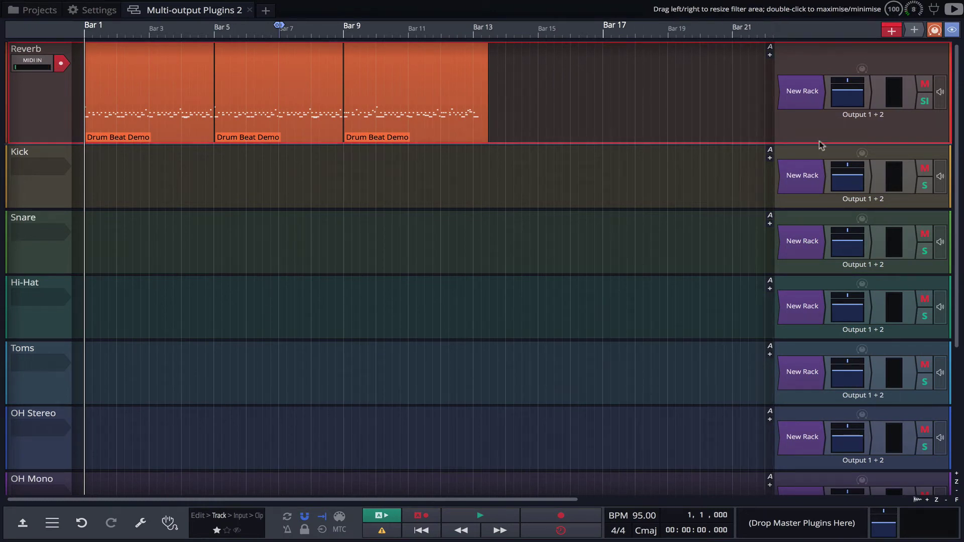
pyautogui.moveTo(846, 91)
pyautogui.mouseDown()
pyautogui.moveTo(829, 146)
pyautogui.moveTo(830, 92)
pyautogui.mouseUp()
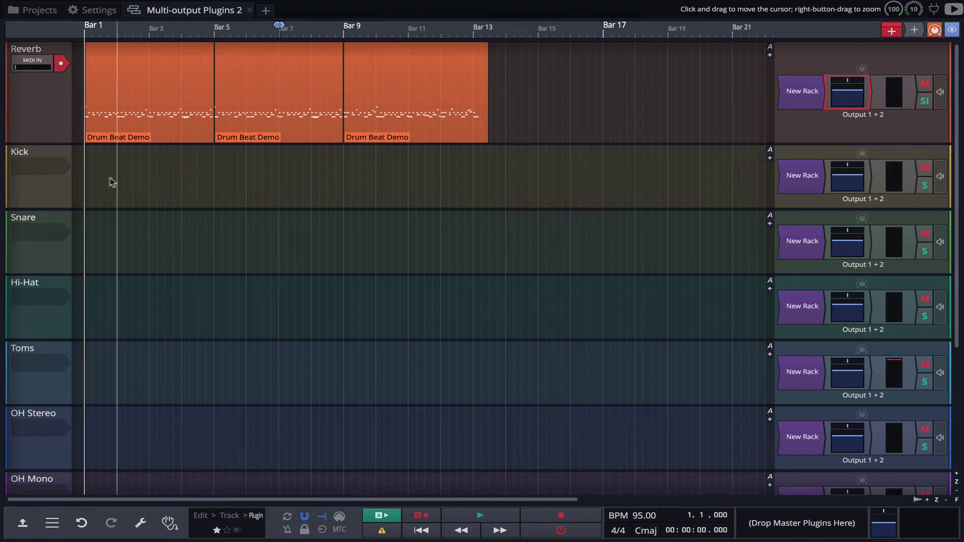
# Step: Start playback, show the mixer, and pull the Reverb fader down to about -14 dB
pyautogui.scroll(-1, 83, 196)
pyautogui.scroll(1, 83, 195)
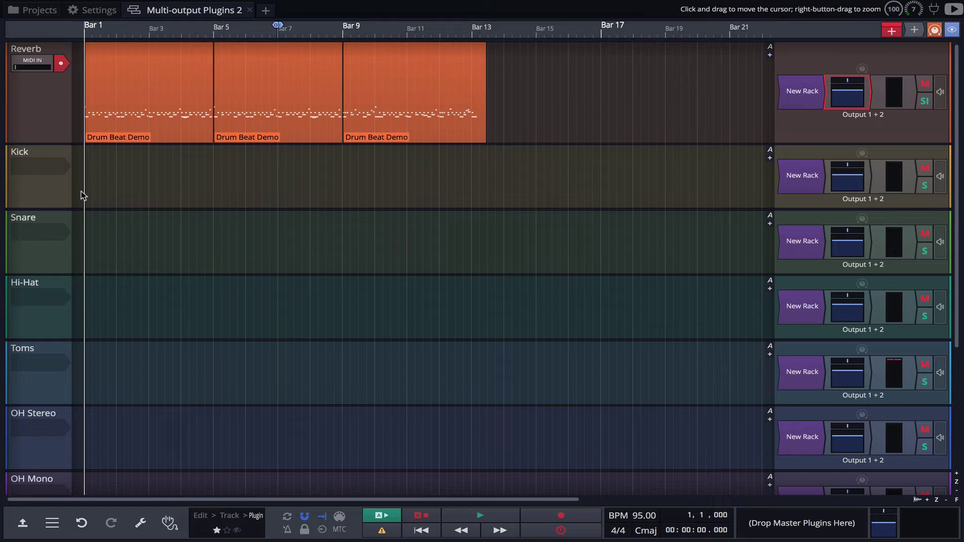
pyautogui.press('space')
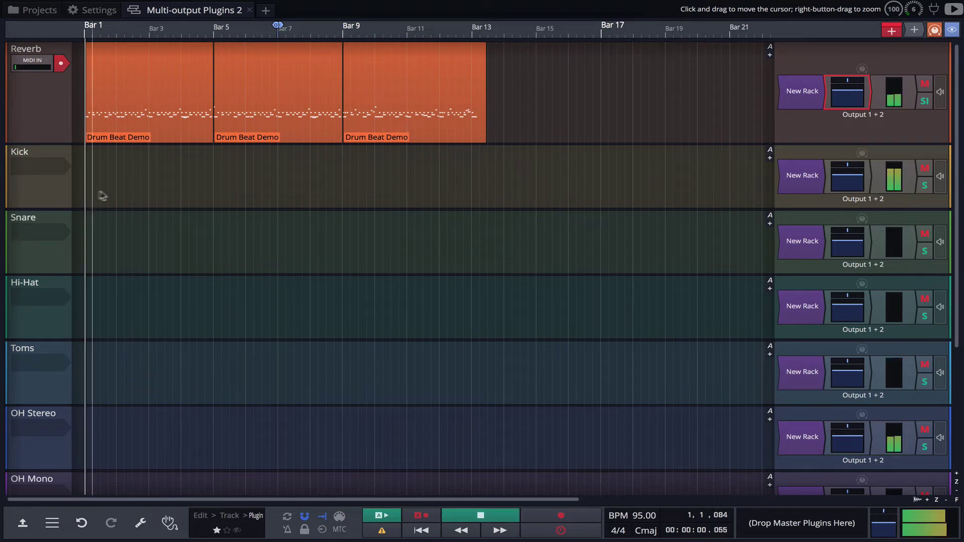
pyautogui.click(951, 30)
pyautogui.click(930, 43)
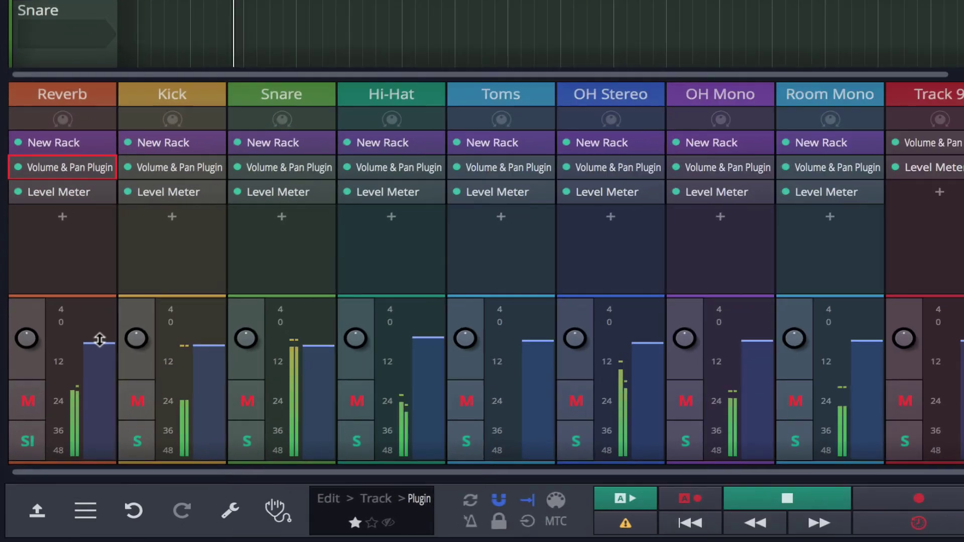
pyautogui.moveTo(73, 388); pyautogui.dragTo(74, 436)
pyautogui.moveTo(99, 402); pyautogui.dragTo(111, 439)
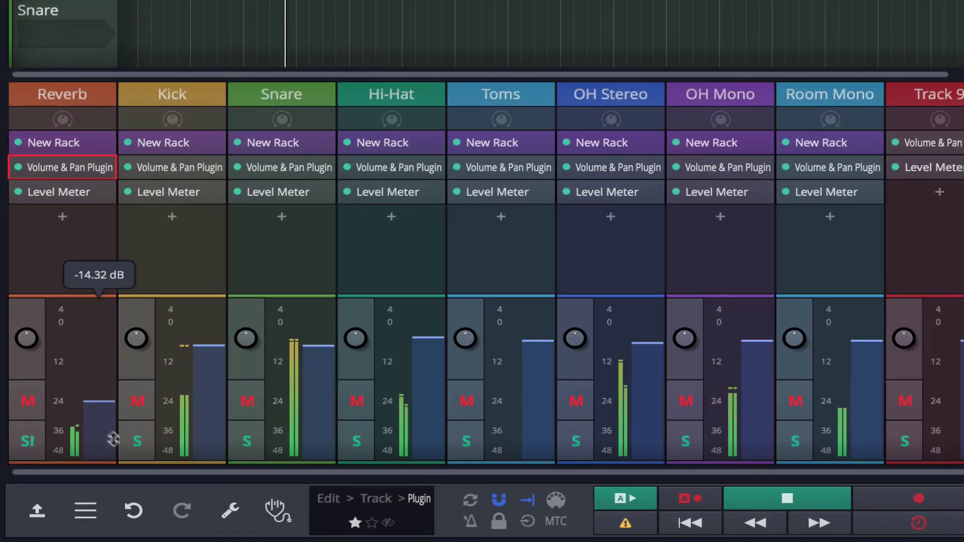
# Step: Solo and nudge up the Kick and Snare levels, then raise OH Stereo to about 1.81 dB
pyautogui.click(138, 443)
pyautogui.moveTo(217, 338)
pyautogui.mouseDown()
pyautogui.moveTo(210, 331)
pyautogui.moveTo(211, 339)
pyautogui.mouseUp()
pyautogui.click(129, 442)
pyautogui.click(245, 441)
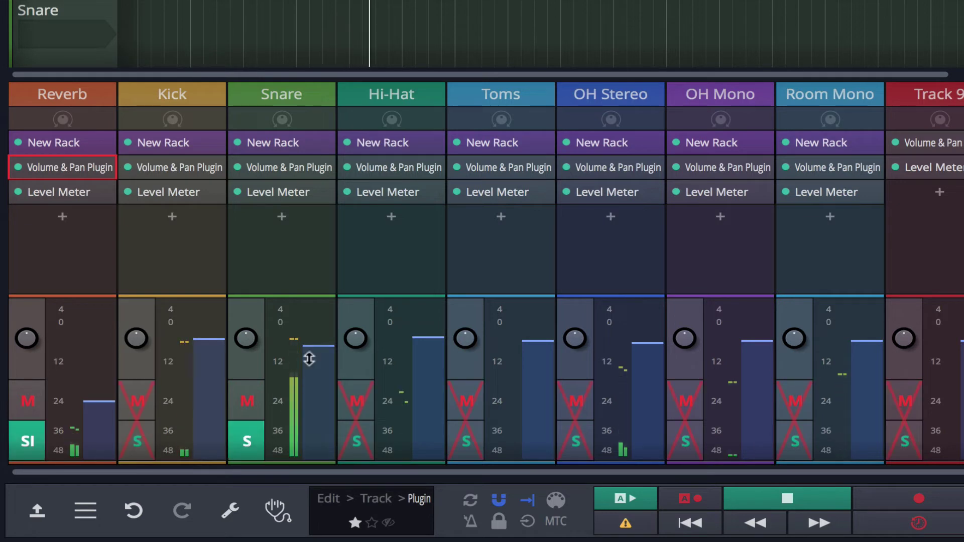
pyautogui.moveTo(318, 348); pyautogui.dragTo(318, 339)
pyautogui.click(246, 442)
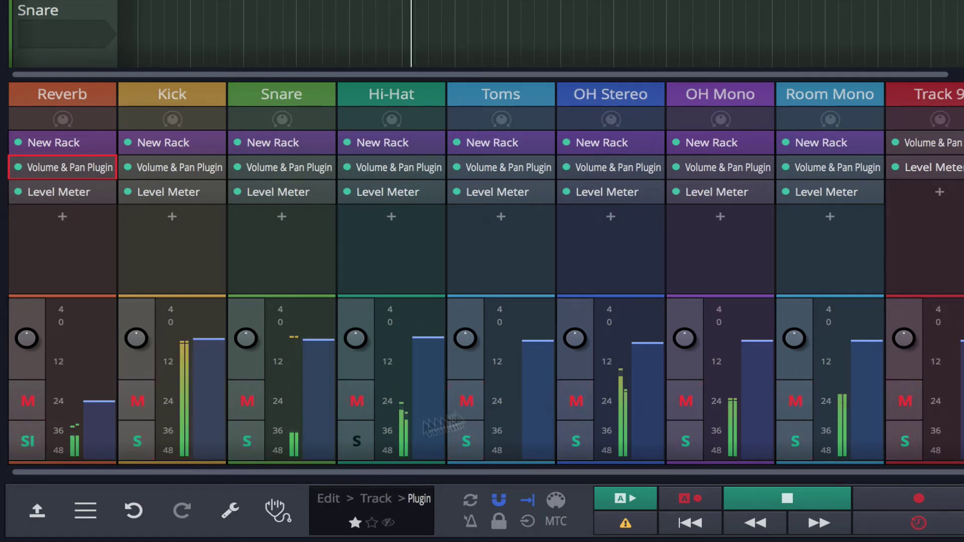
pyautogui.moveTo(628, 359); pyautogui.dragTo(651, 318)
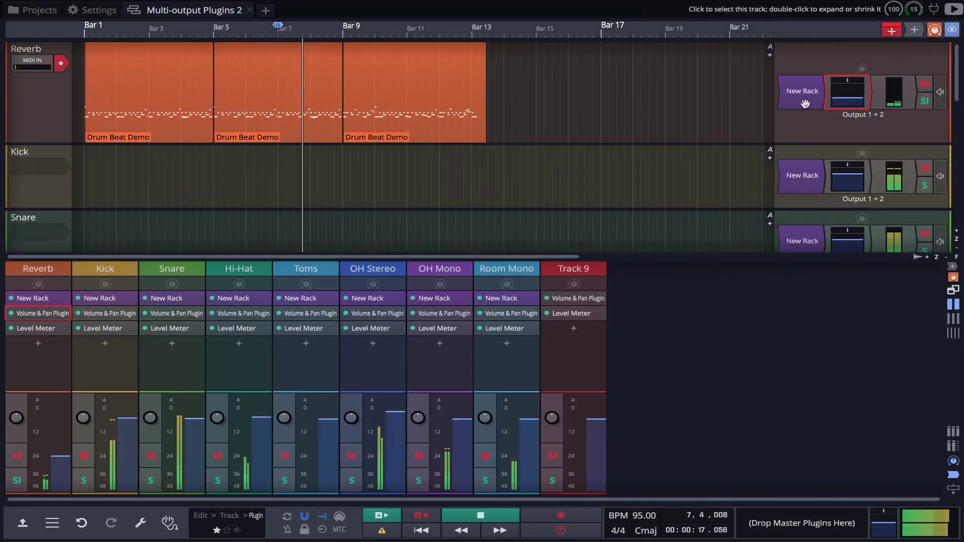
# Step: Lower the drum rack's Left Output Level to about -8.8 dB
pyautogui.click(805, 97)
pyautogui.click(801, 134)
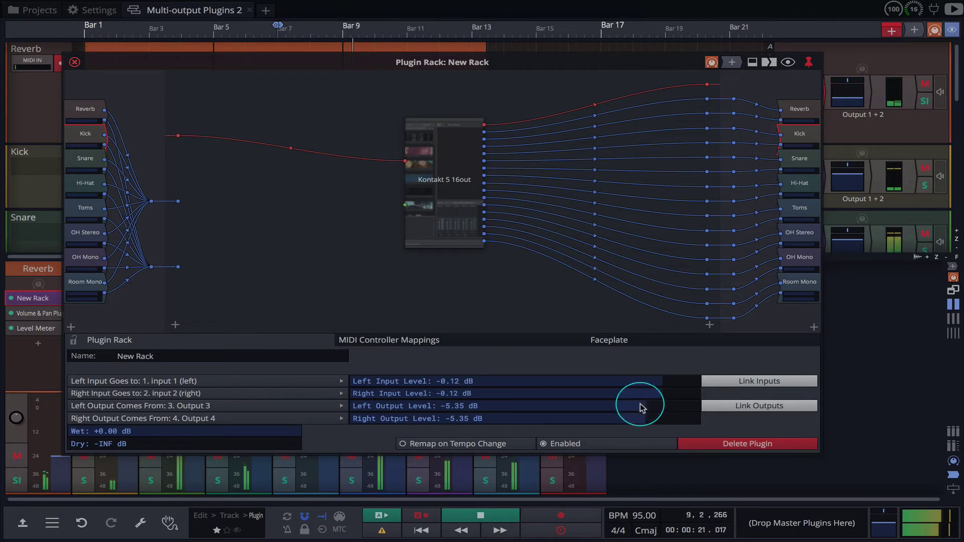
pyautogui.moveTo(636, 404); pyautogui.dragTo(635, 414)
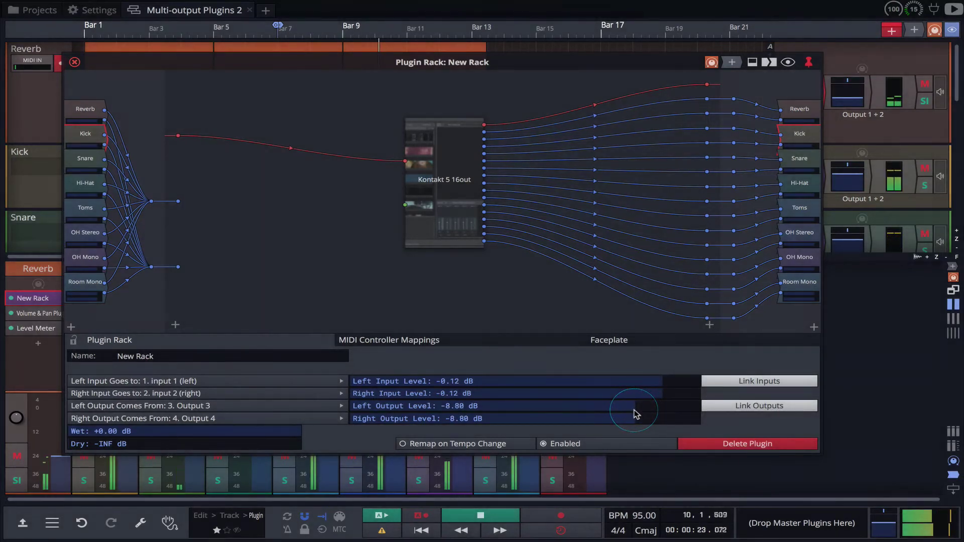
pyautogui.click(74, 62)
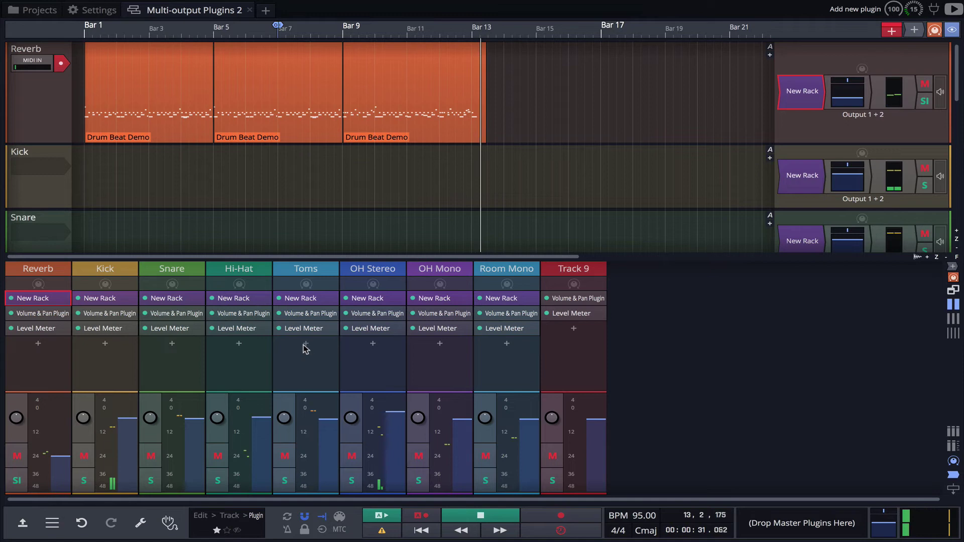
# Step: Rename the drum rack to 'Kontakt Multi-Out'
pyautogui.doubleClick(300, 298)
pyautogui.press('space')
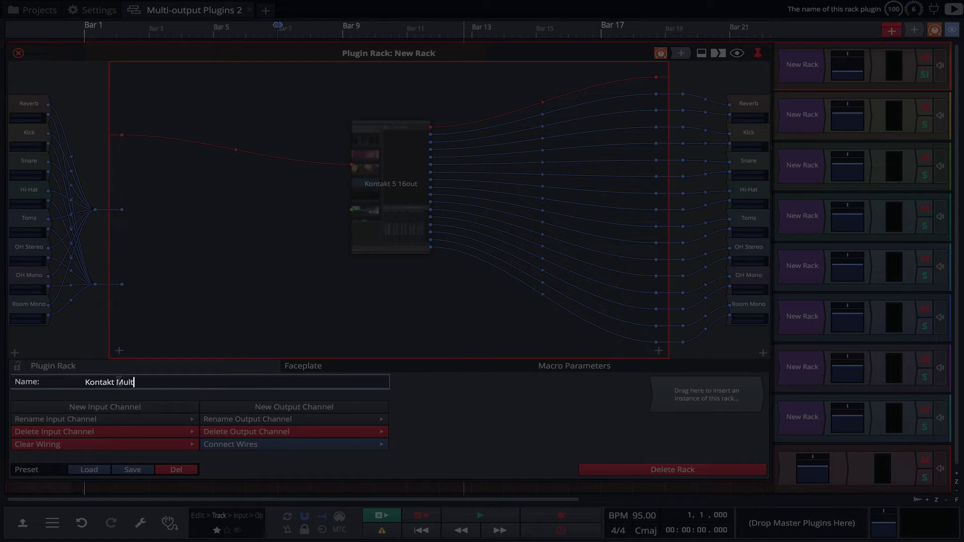
pyautogui.write('Out')
pyautogui.press('Return')
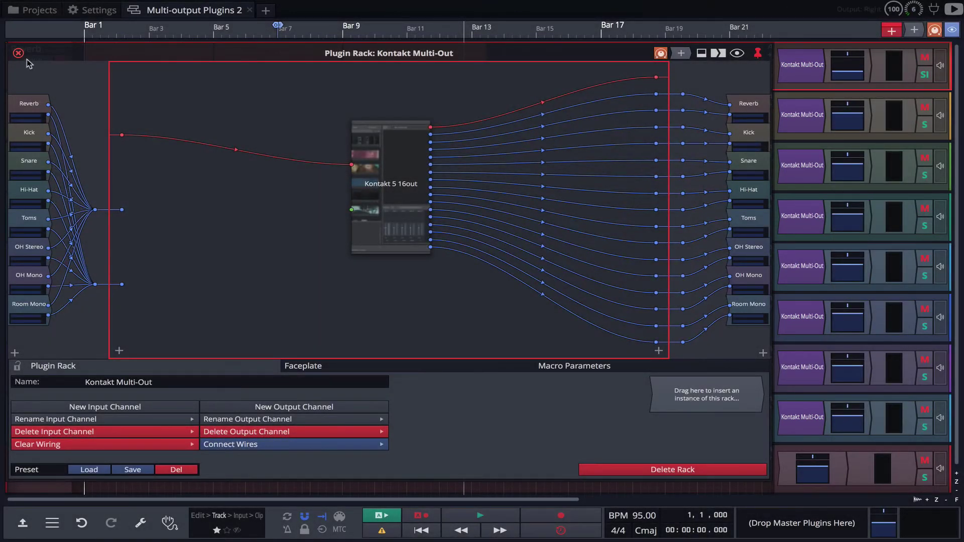
# Step: Close the rack and select the drum tracks from Reverb through Room Mono
pyautogui.click(18, 52)
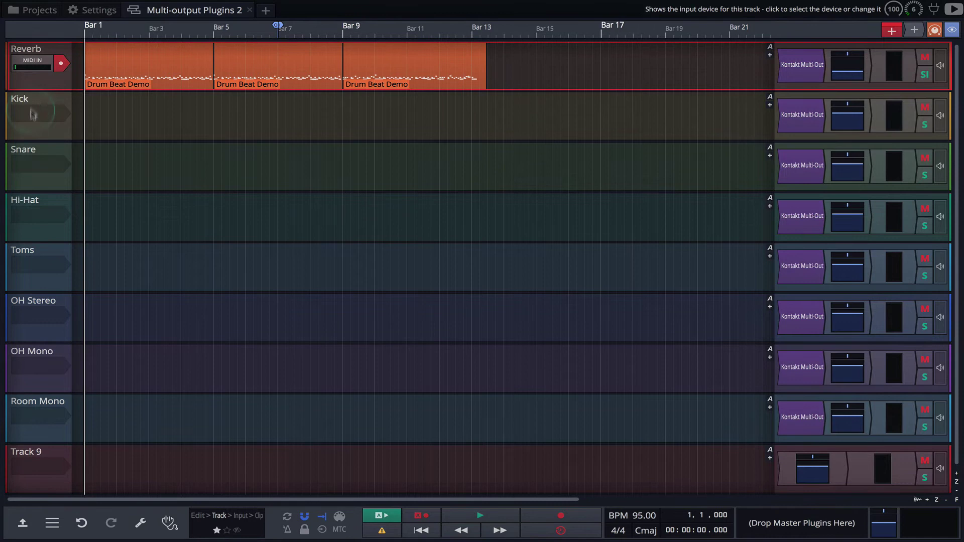
pyautogui.click(35, 355)
pyautogui.keyDown('shift'); pyautogui.click(35, 400); pyautogui.keyUp('shift')
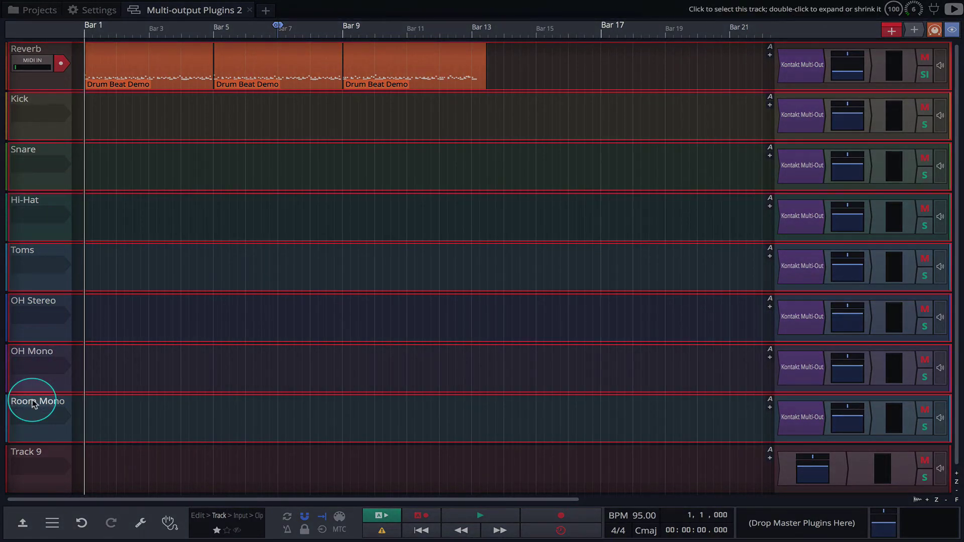
# Step: Save them as whole-track preset 'Kontakt Multi-Out', described 'Multi-Out Drums', tagged Drums and Track Loop
pyautogui.click(23, 524)
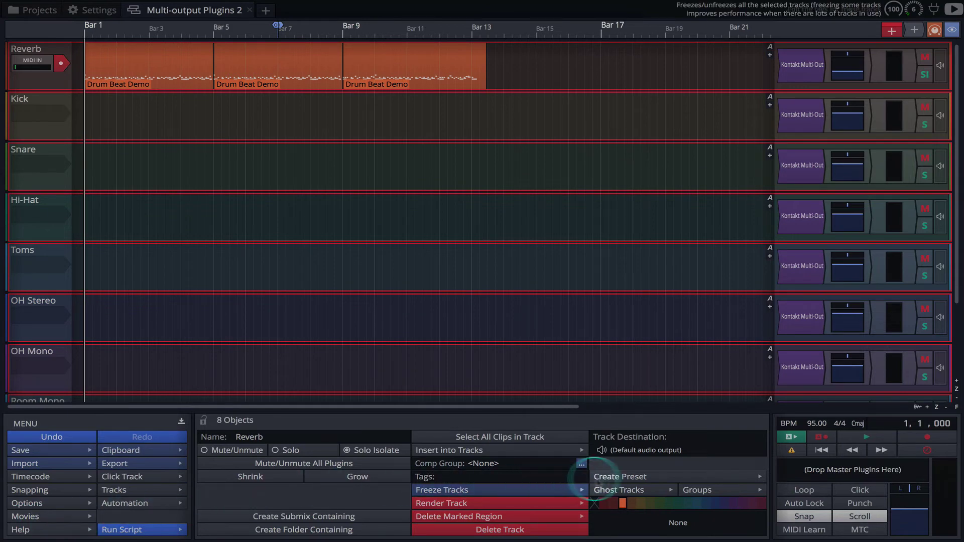
pyautogui.click(661, 477)
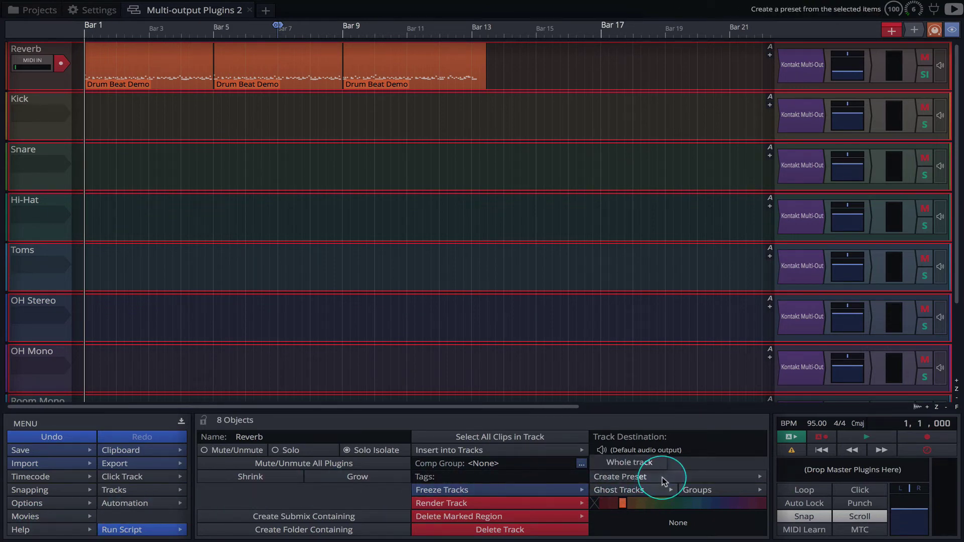
pyautogui.click(627, 463)
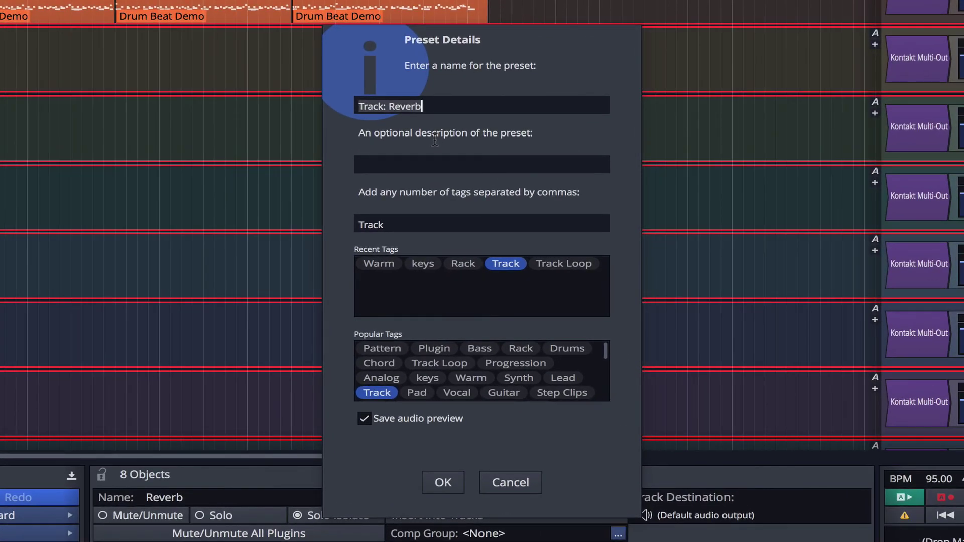
pyautogui.write('Kontakt Multi-Out')
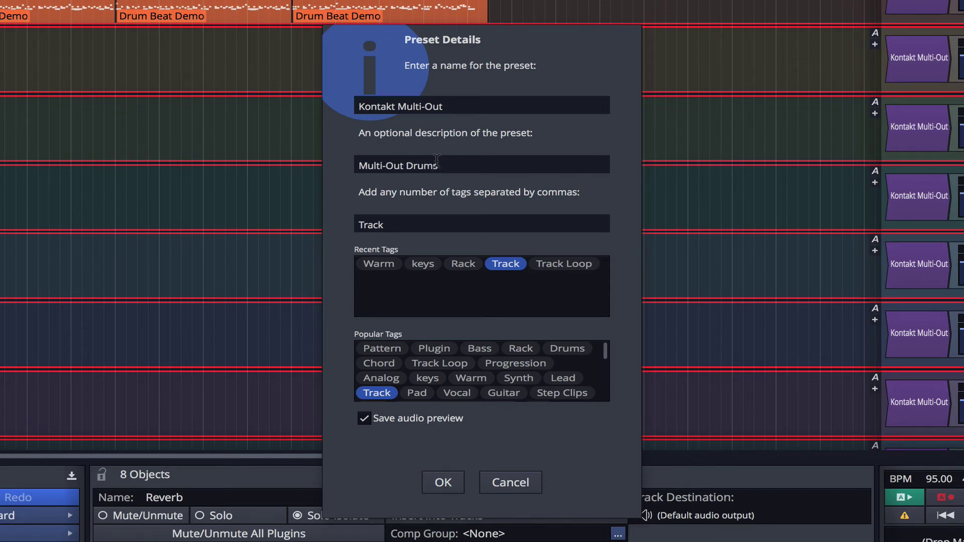
pyautogui.click(569, 350)
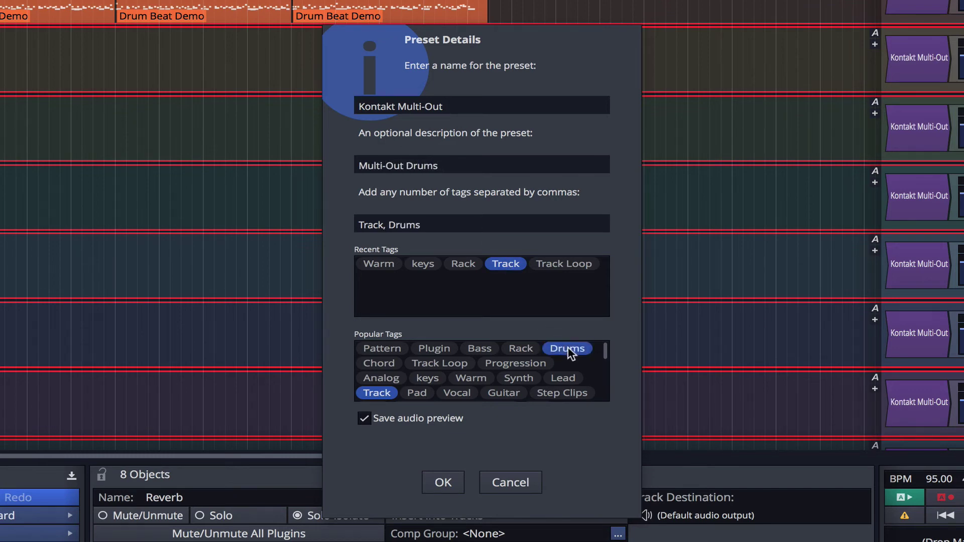
pyautogui.click(454, 364)
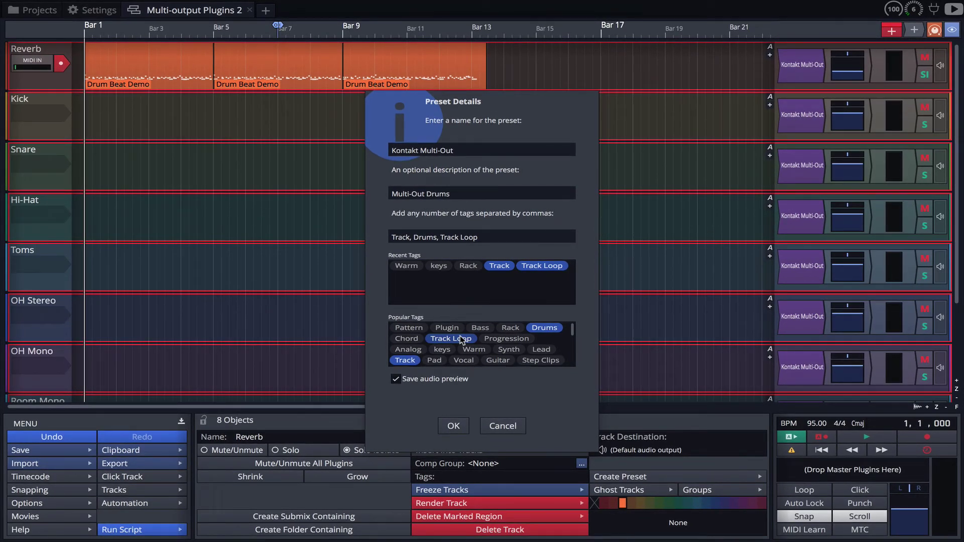
pyautogui.click(454, 428)
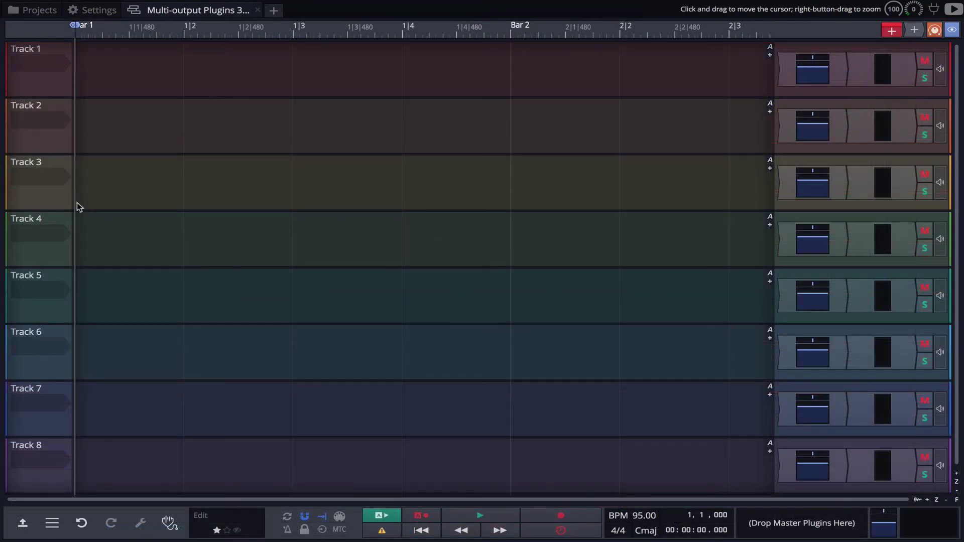
# Step: Search 'kontakt', preview the Kontakt Multi-Out preset, and insert it onto Track 1 as tracks
pyautogui.hotkey('ctrl', 'f')
pyautogui.click(80, 186)
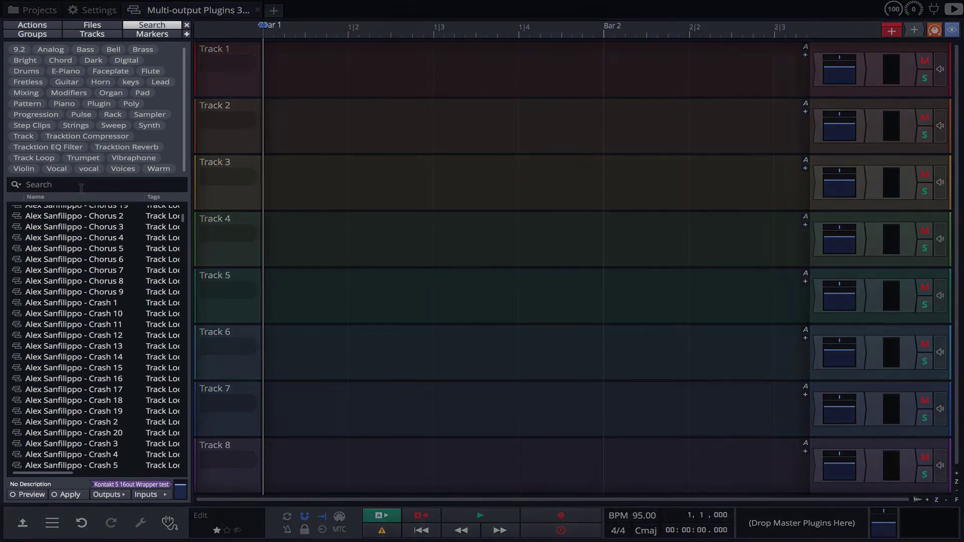
pyautogui.write('konta')
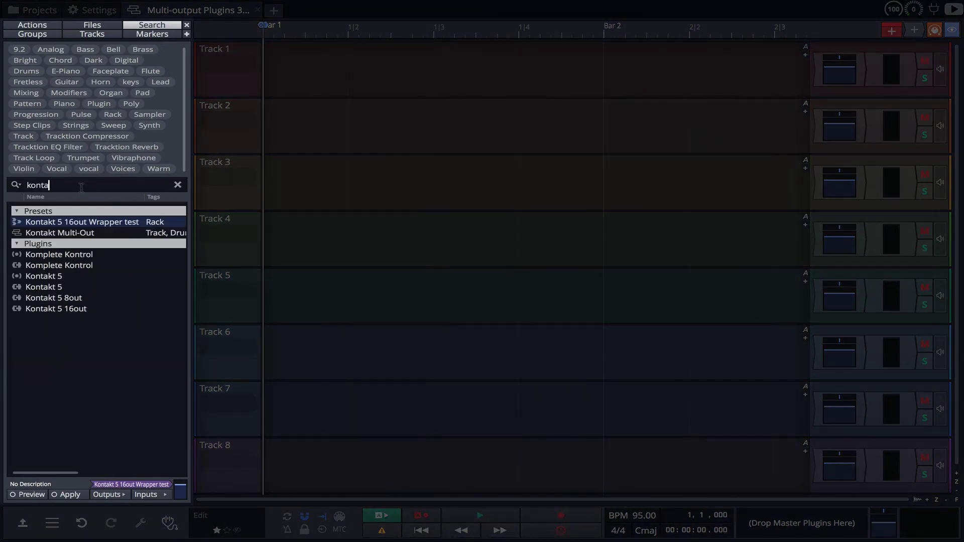
pyautogui.write('kt')
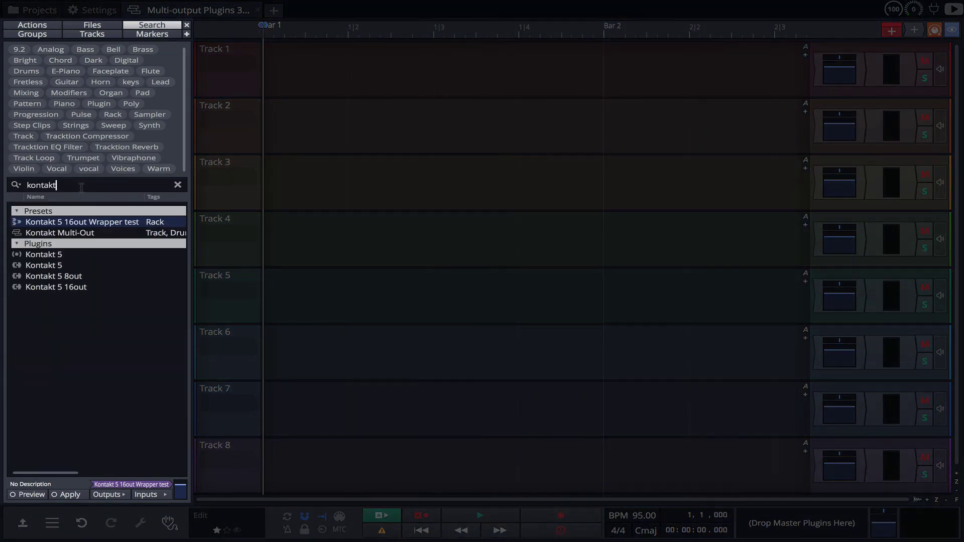
pyautogui.click(60, 234)
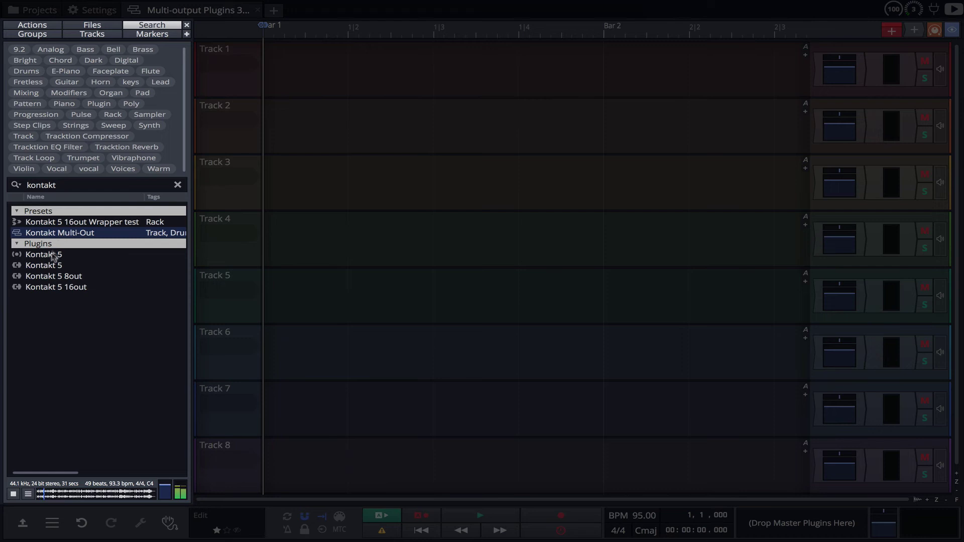
pyautogui.click(14, 494)
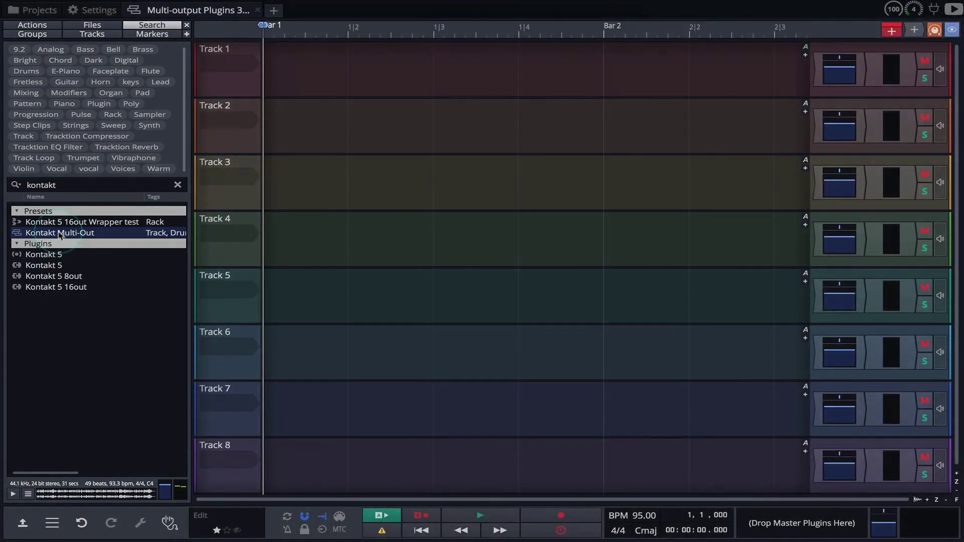
pyautogui.moveTo(60, 232); pyautogui.dragTo(224, 82)
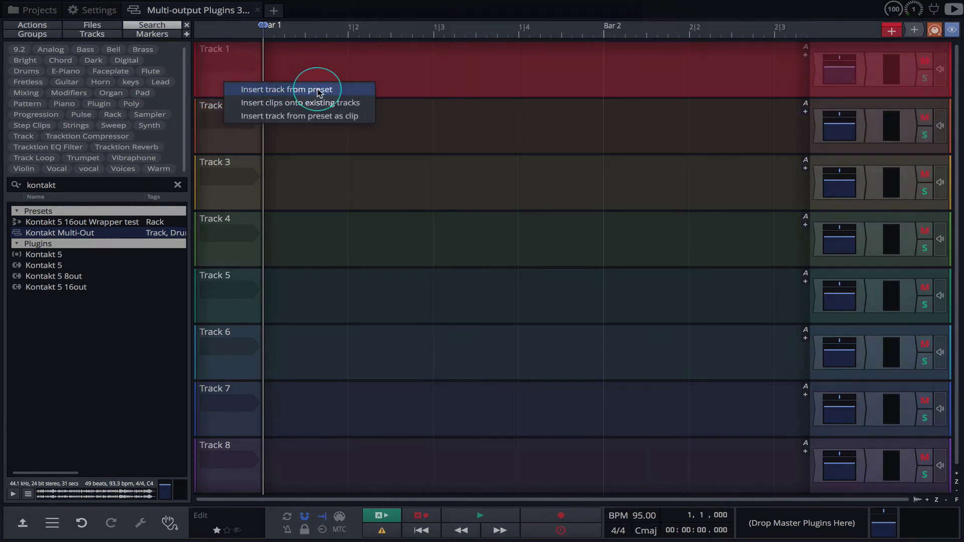
pyautogui.click(318, 89)
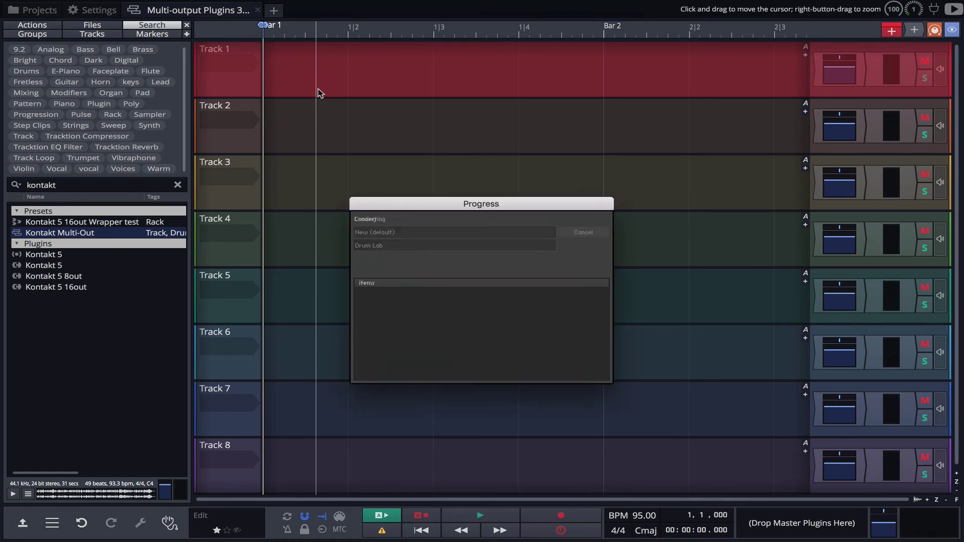
# Step: Check the Kontakt Multi-Out rack, then play the new edit with the mixer shown
pyautogui.press('b')
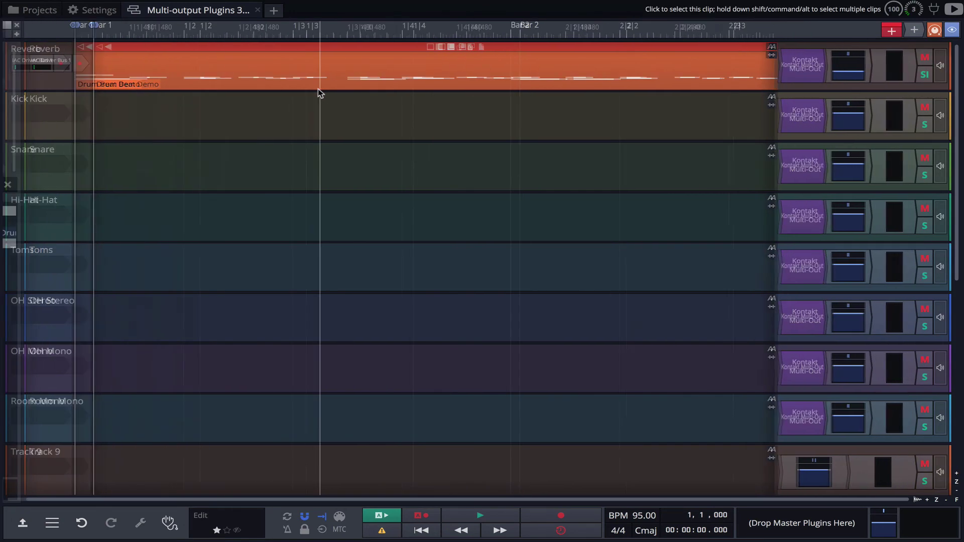
pyautogui.click(794, 54)
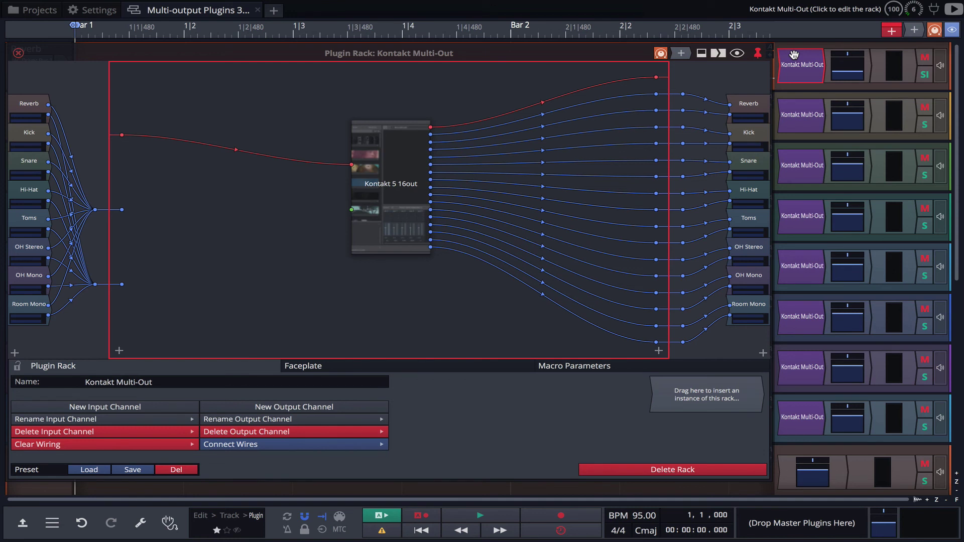
pyautogui.press('space')
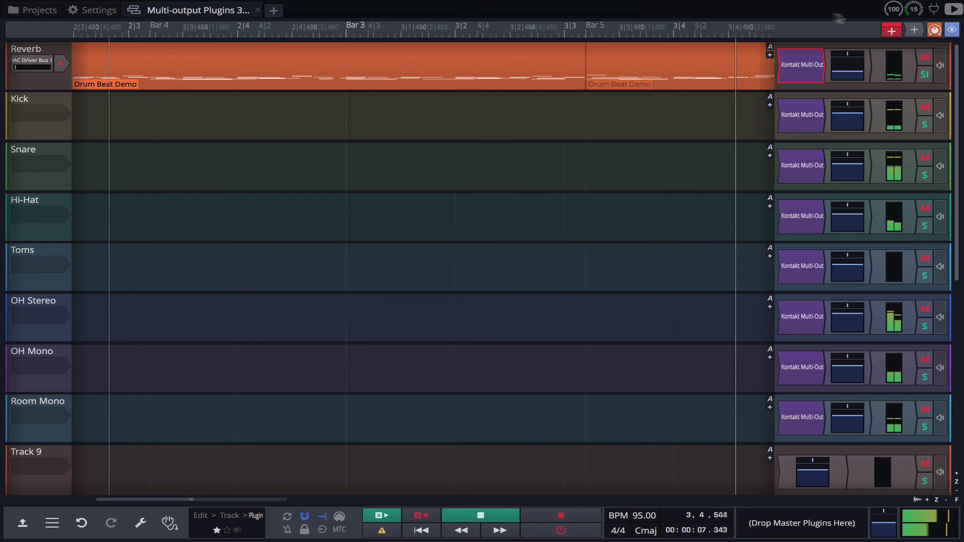
pyautogui.click(951, 31)
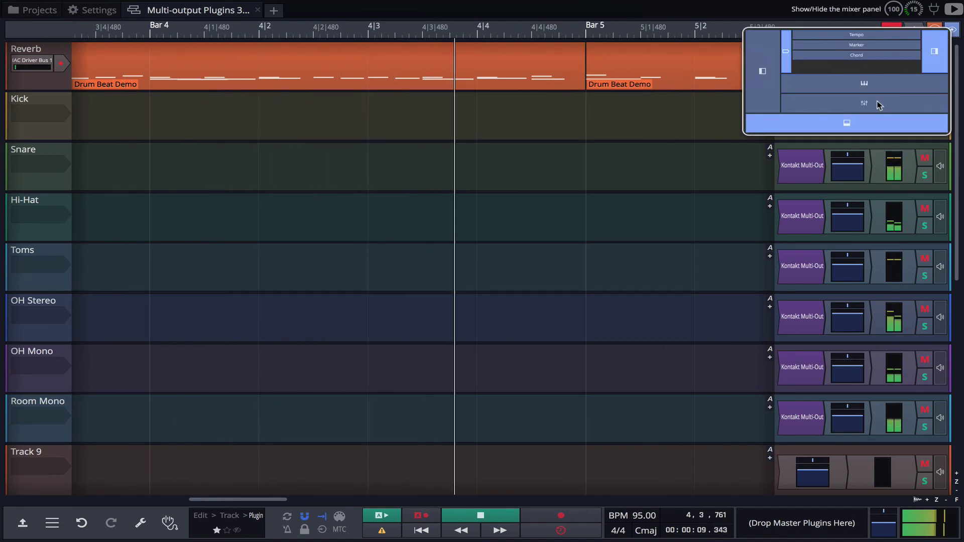
pyautogui.click(878, 104)
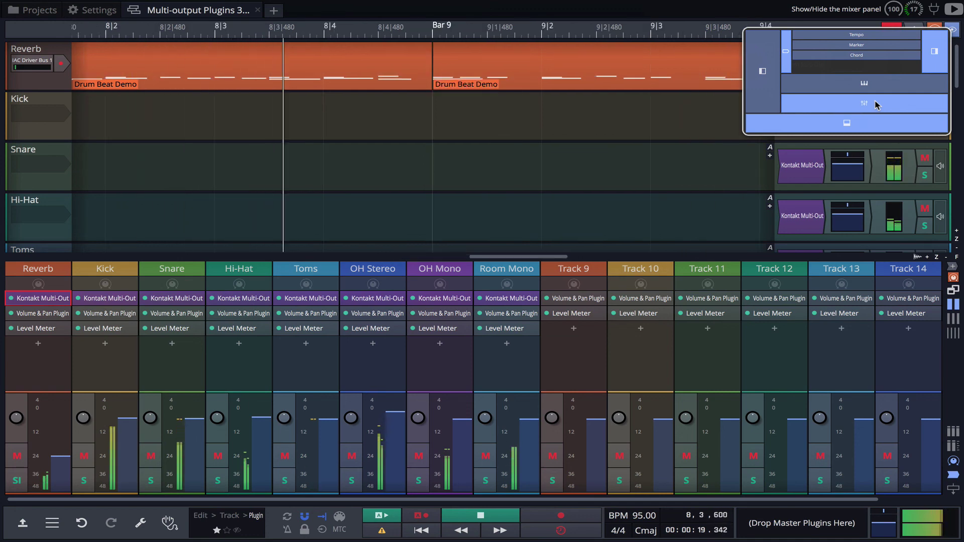
pyautogui.press('space')
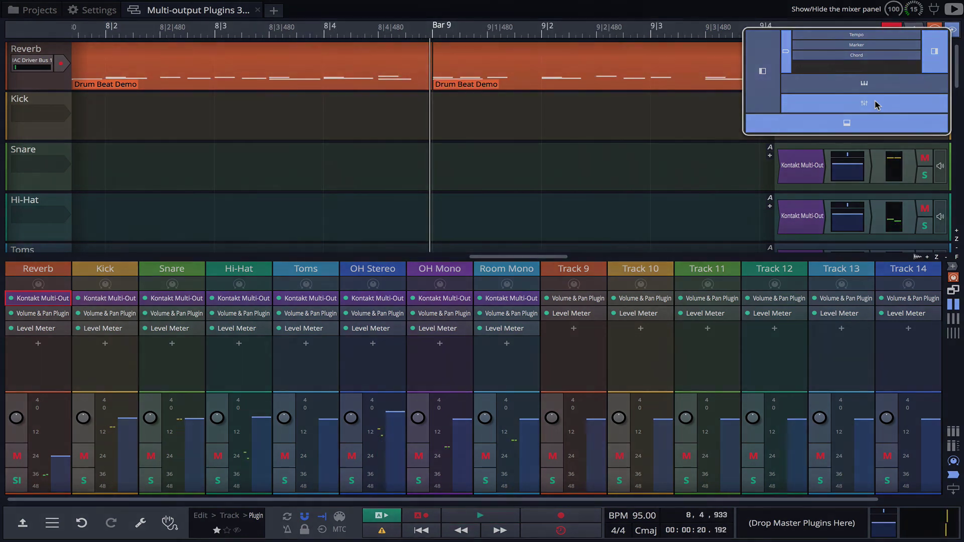